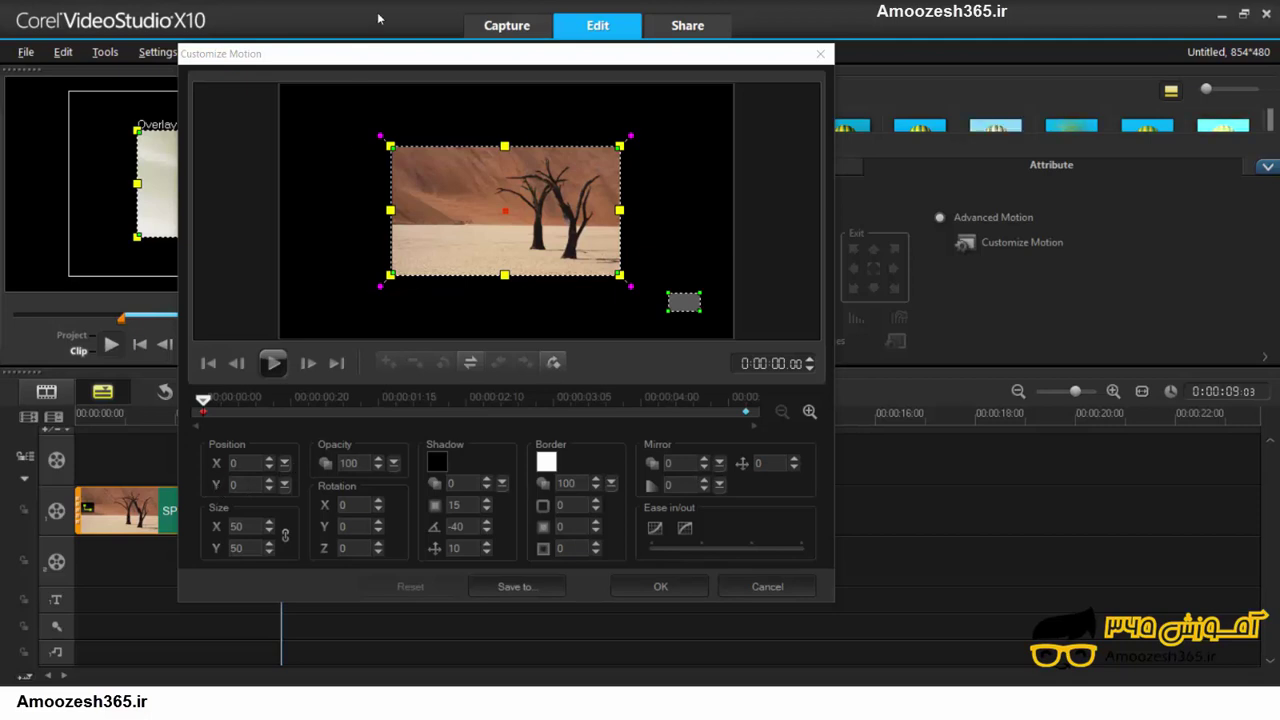
- Move the overlay clip freehand around the motion preview, placing it at about X 6, Y 5 for the starting keyframe
left_click_drag(389, 311, 483, 202)
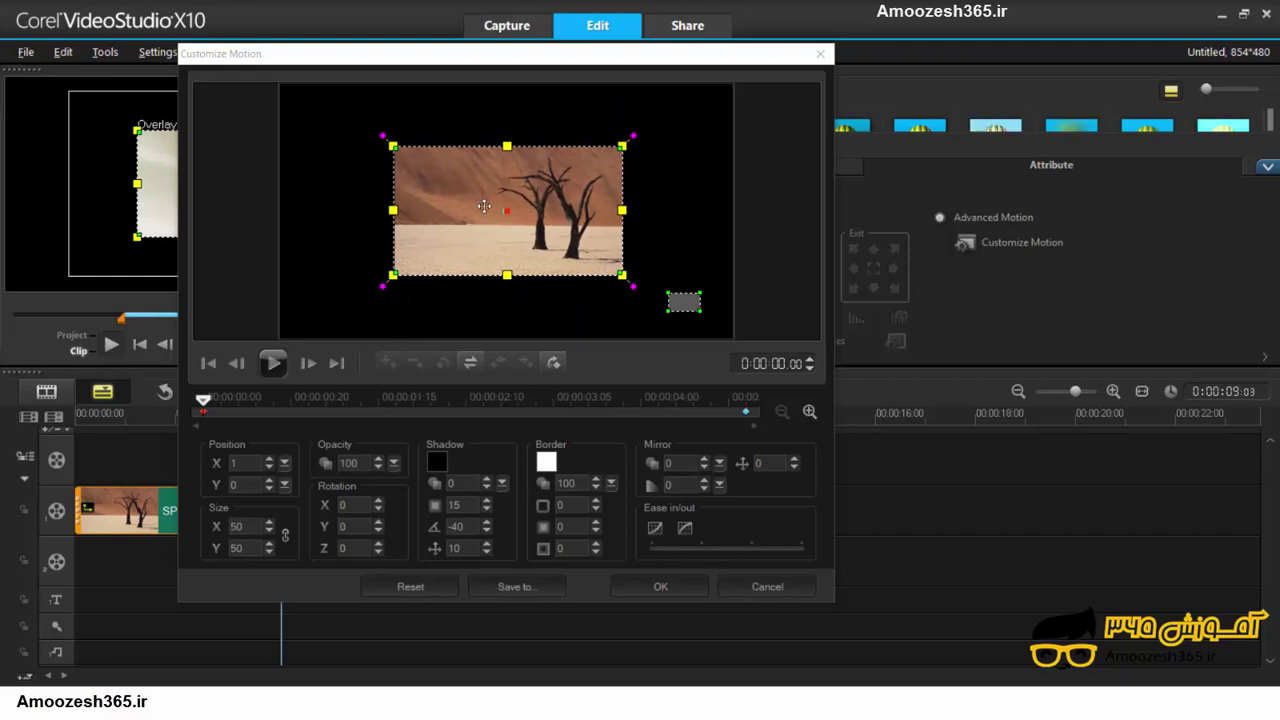
left_click_drag(387, 164, 504, 212)
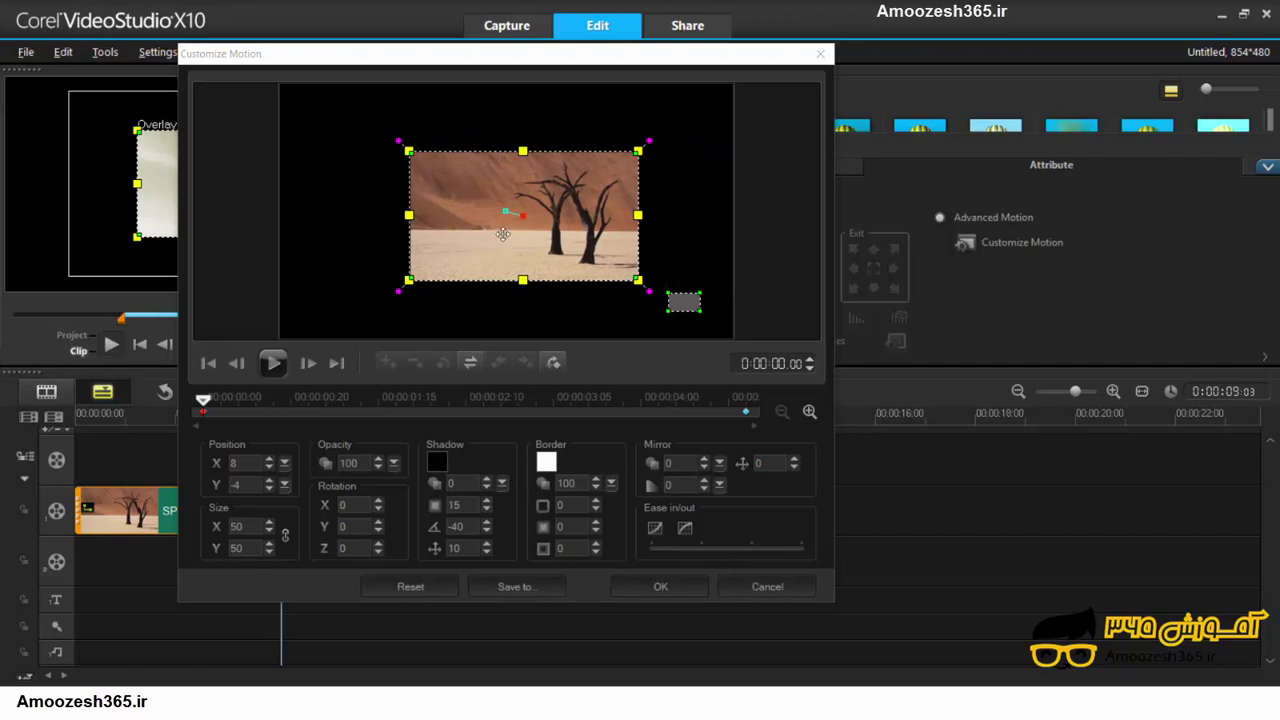
left_click_drag(503, 234, 505, 208)
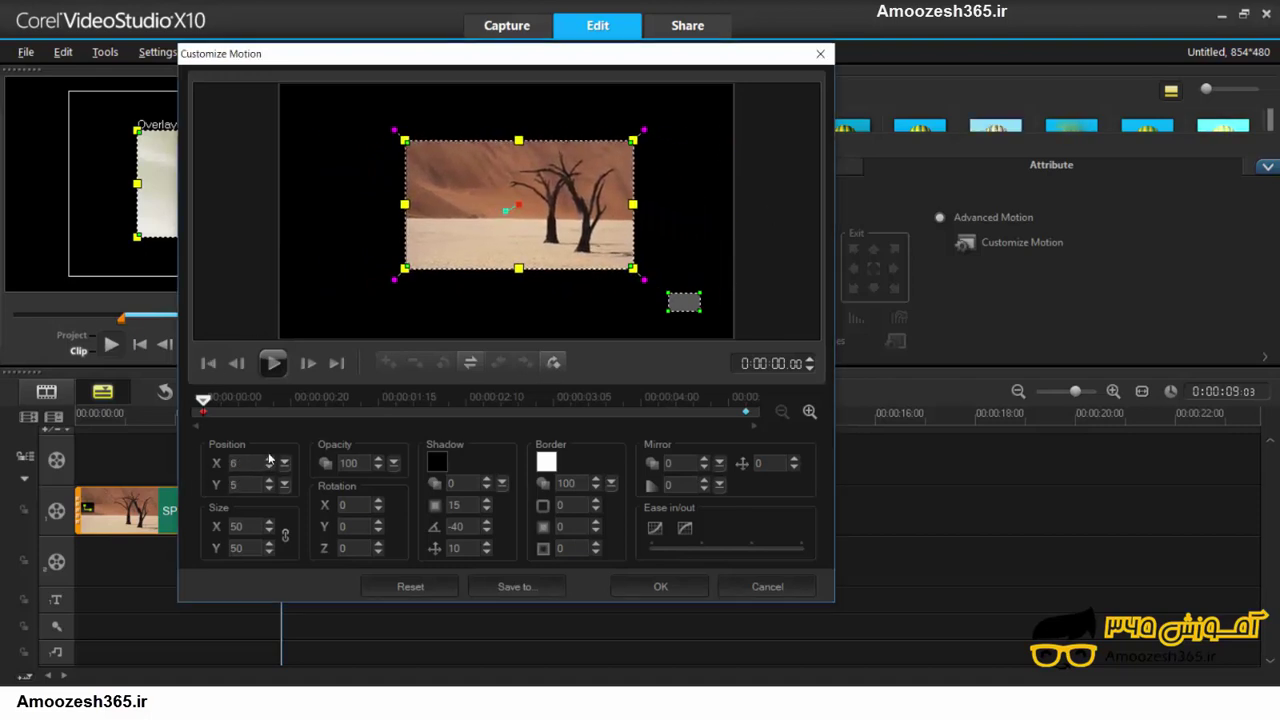
- Increase the clip's horizontal position stepwise to X 65
key("Up")
key("Up")
key("Up")
key("Up")
key("Up")
key("Up")
key("Up")
key("Up")
key("Up")
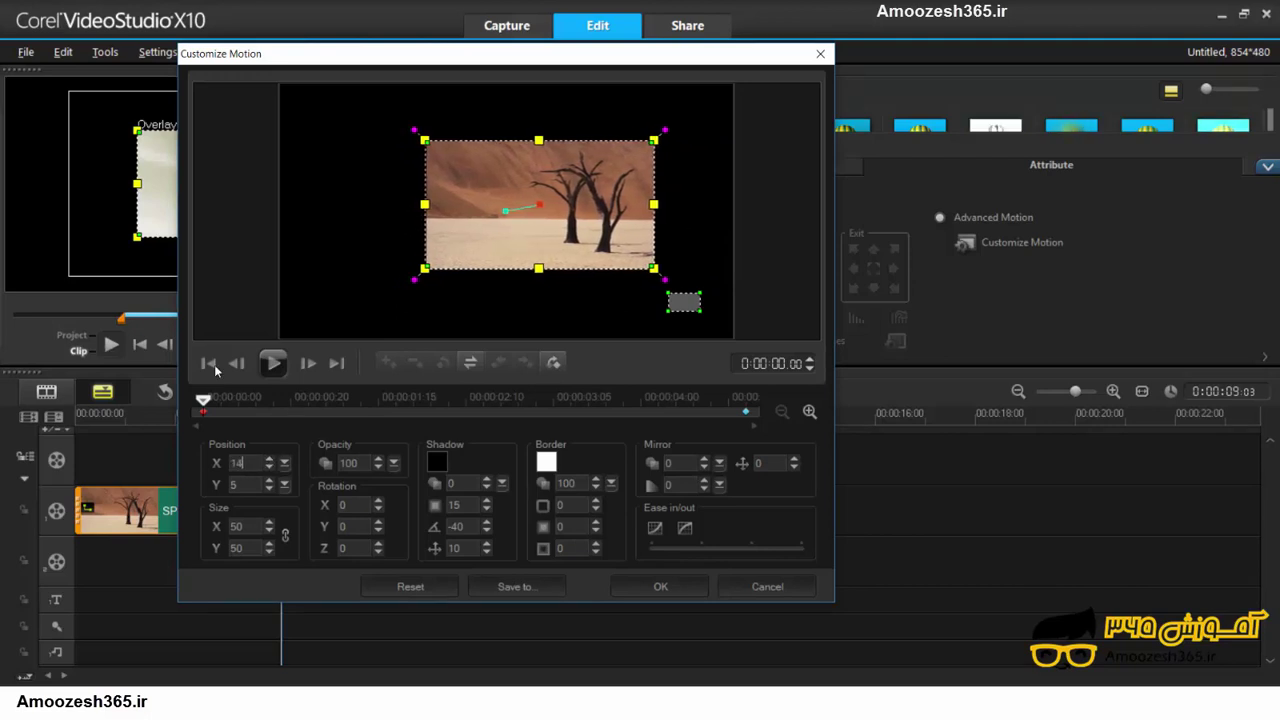
key("Up")
key("Up")
key("Up")
key("Up")
key("Up")
key("Up")
key("Up")
key("Up")
key("Up")
key("Up")
key("Up")
key("Up")
key("Up")
key("Up")
key("Up")
key("Up")
key("Up")
key("Up")
key("Up")
key("Up")
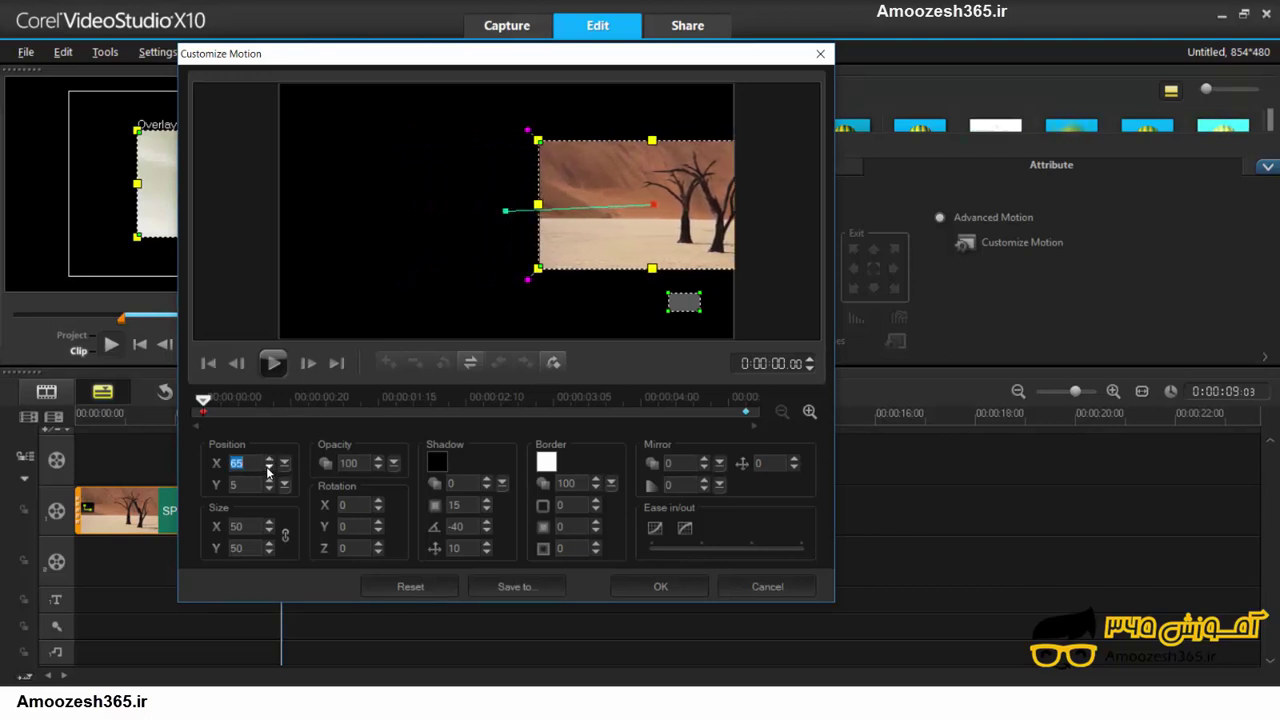
- Decrease the clip's horizontal position stepwise to X 4
key("Down")
key("Down")
key("Down")
key("Down")
key("Down")
key("Down")
key("Down")
key("Down")
key("Down")
key("Down")
key("Down")
key("Down")
key("Down")
key("Down")
key("Down")
key("Down")
key("Down")
key("Down")
key("Down")
key("Down")
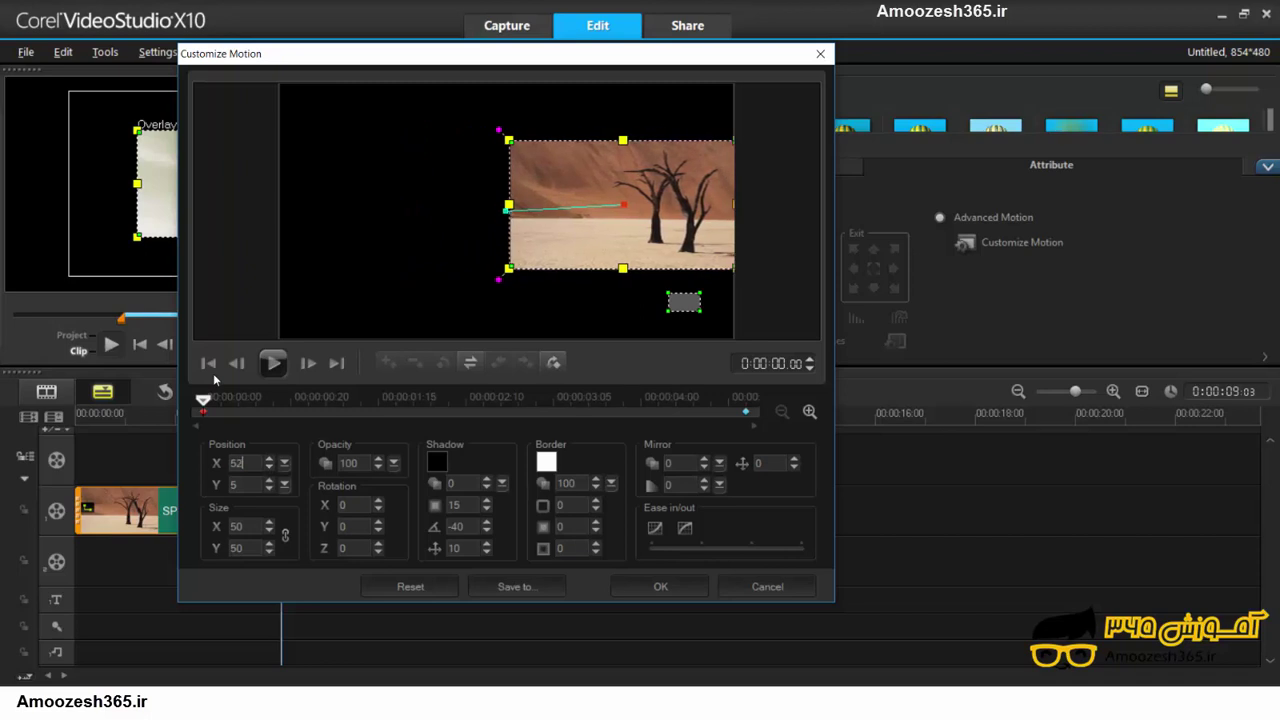
key("Down")
key("Down")
key("Down")
key("Down")
key("Down")
key("Down")
key("Down")
key("Down")
key("Down")
key("Down")
key("Down")
key("Down")
key("Down")
key("Down")
key("Down")
key("Down")
key("Down")
key("Down")
key("Down")
key("Down")
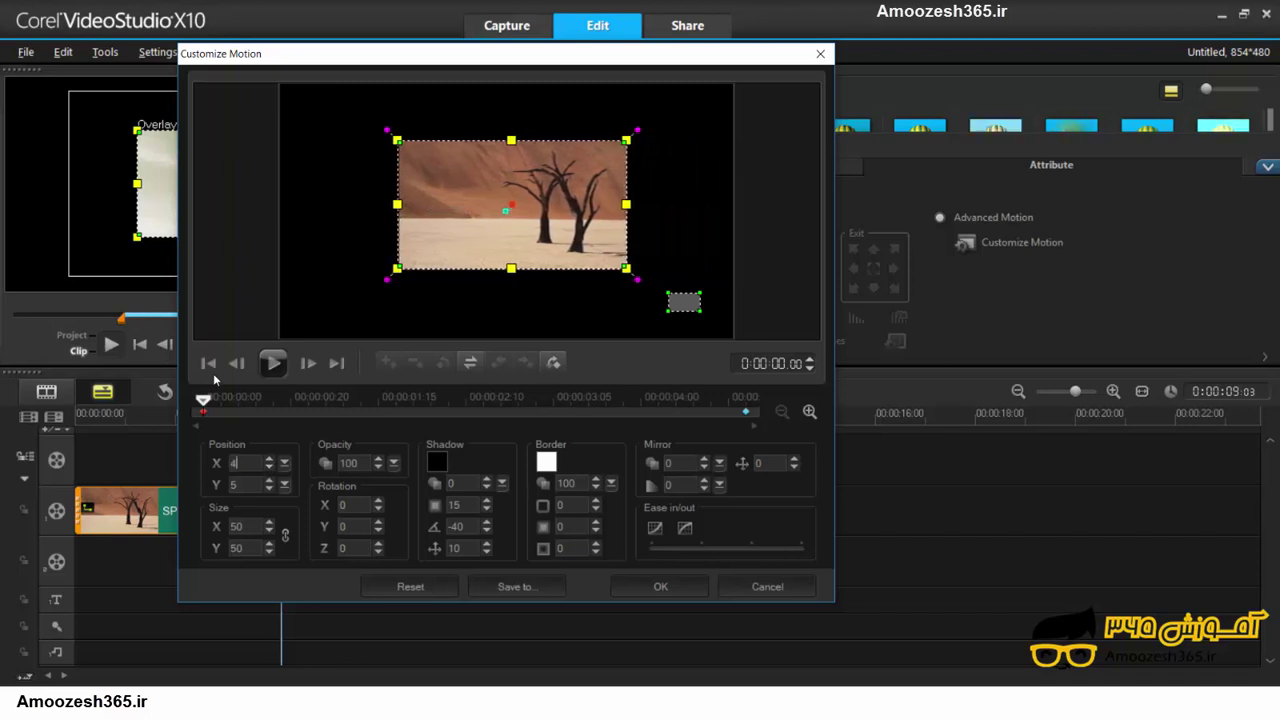
- Vary the clip's X position through values such as 260 and -100, and set it to 20
key("BackSpace")
key("BackSpace")
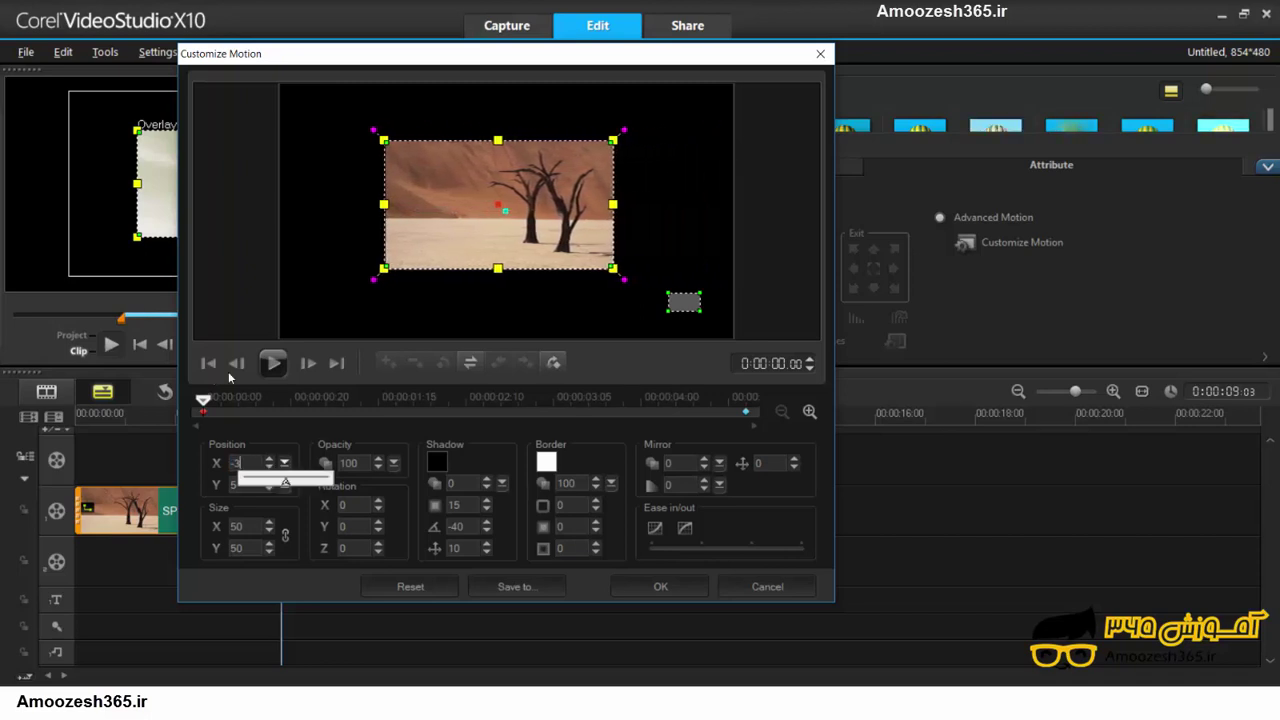
type("900")
key("BackSpace")
key("BackSpace")
key("BackSpace")
type("100")
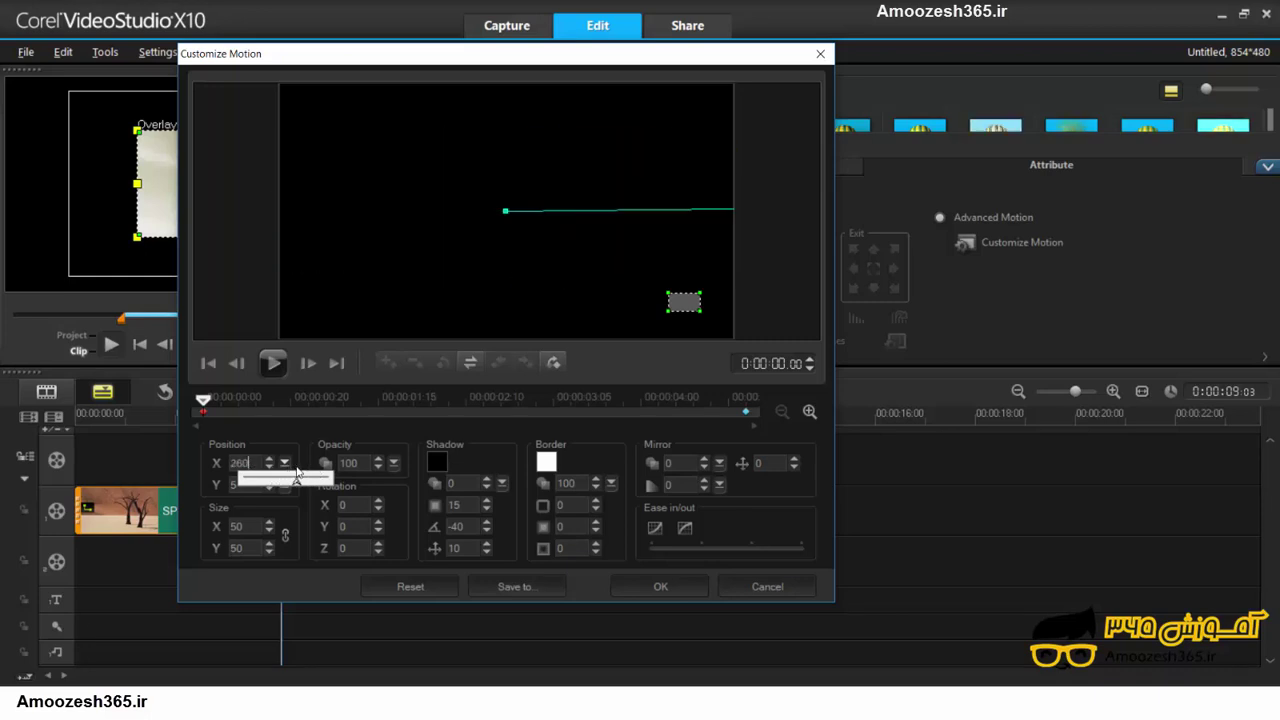
key("BackSpace")
key("BackSpace")
key("BackSpace")
type("40")
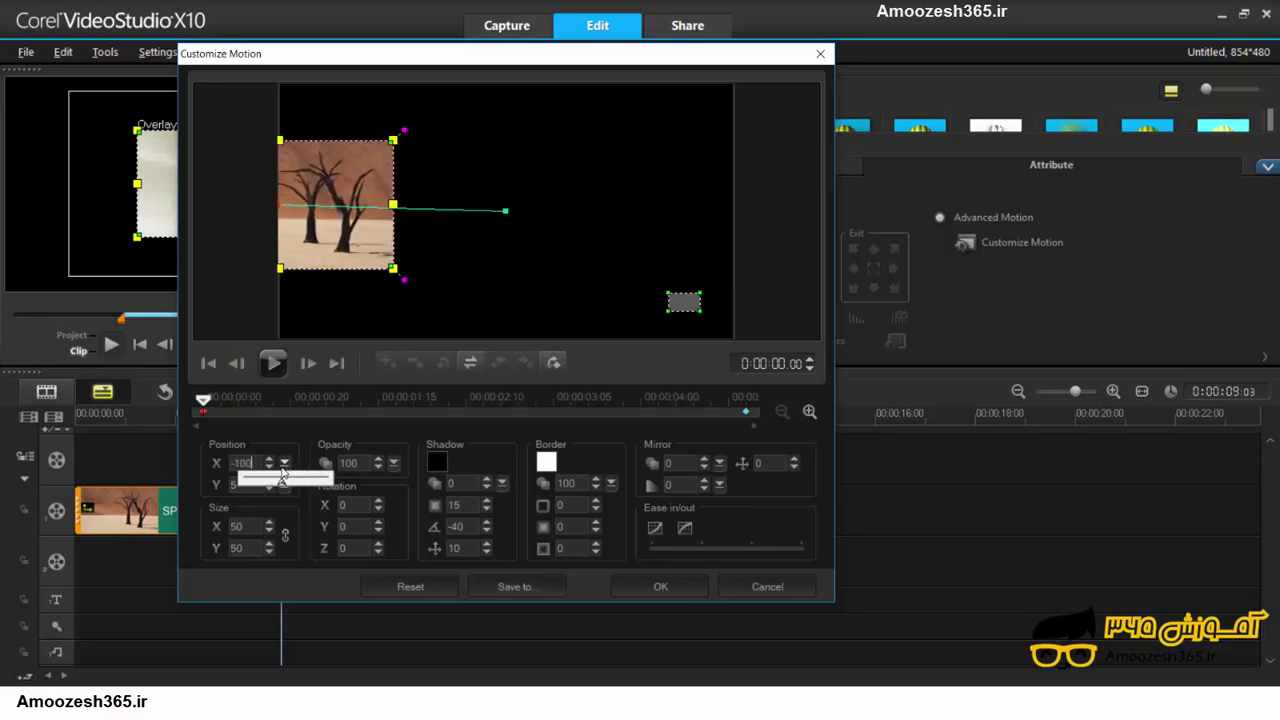
key("BackSpace")
key("BackSpace")
type("20")
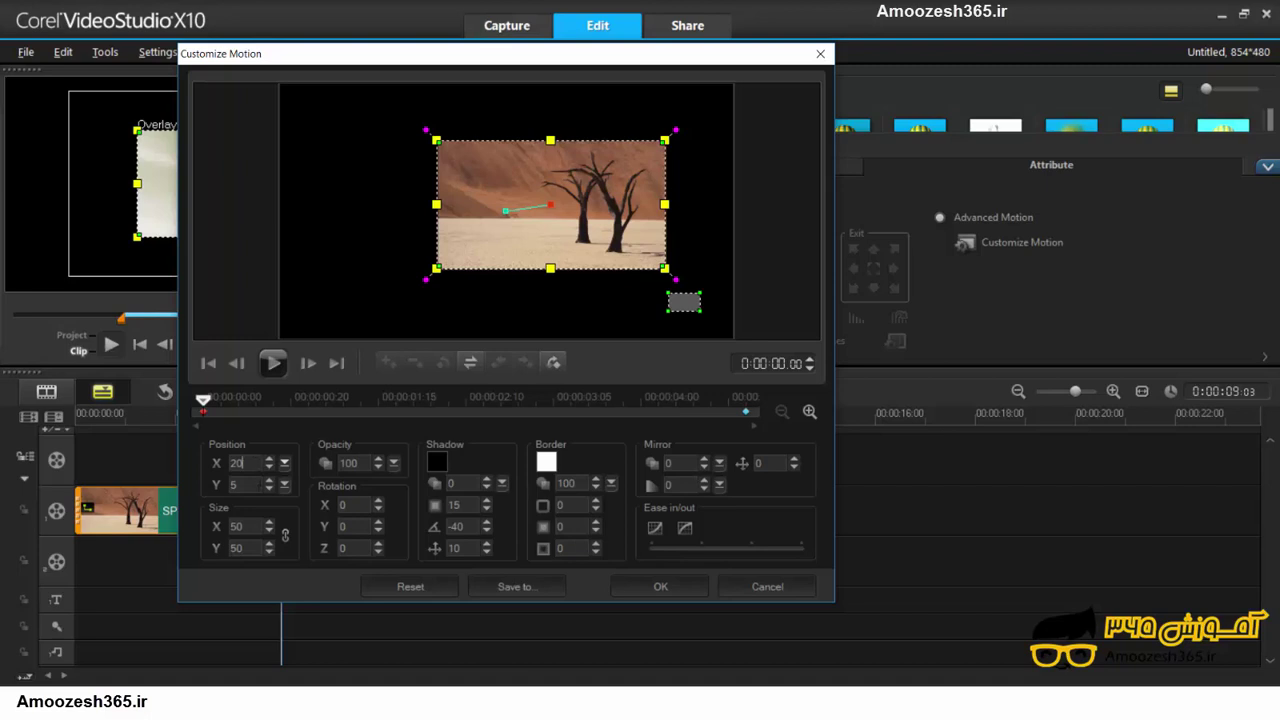
- Increase the clip's vertical position stepwise to about Y 67
key("Up")
key("Up")
key("Up")
key("Up")
key("Up")
key("Up")
key("Up")
key("Up")
key("Up")
key("Up")
key("Up")
key("Up")
key("Up")
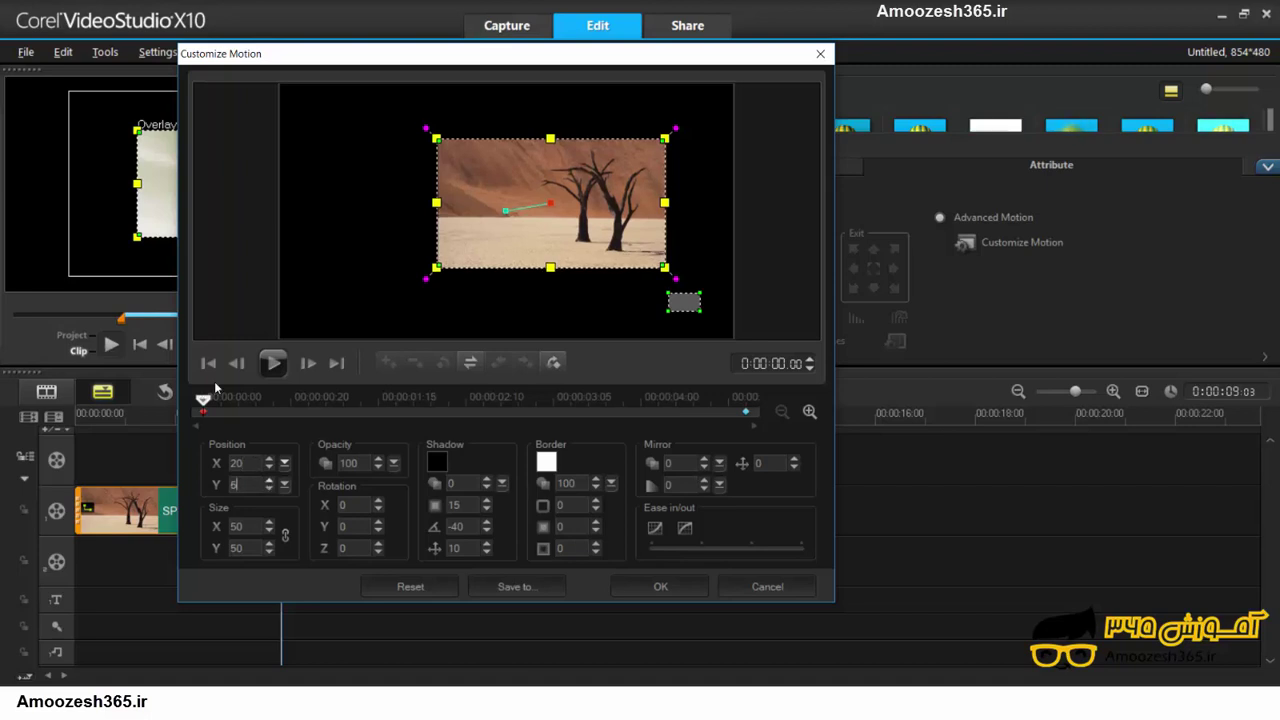
key("Up")
key("Up")
key("Up")
key("Up")
key("Up")
key("Up")
key("Up")
key("Up")
key("Up")
key("Up")
key("Up")
key("Up")
key("Up")
key("Up")
key("Up")
key("Up")
key("Up")
key("Up")
key("Up")
key("Up")
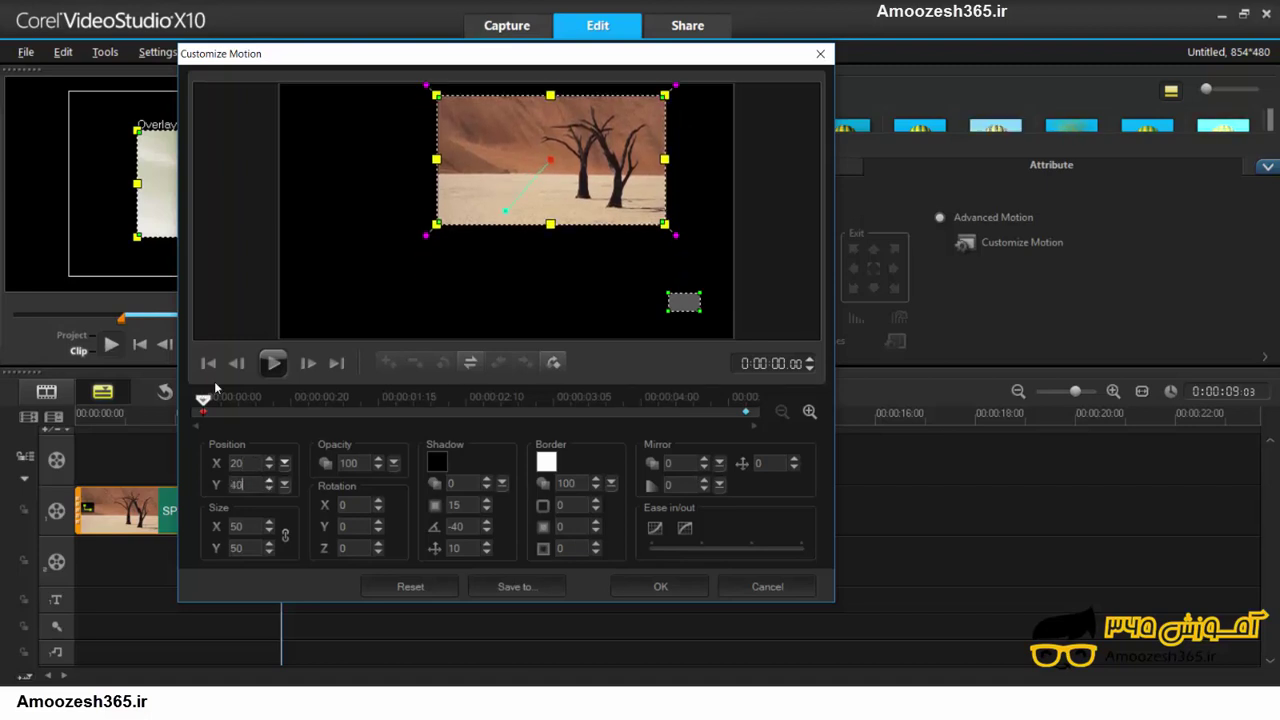
key("Down")
key("Down")
key("Down")
key("Down")
key("Down")
key("Down")
key("Down")
key("Down")
key("Down")
key("Down")
key("Down")
key("Down")
key("Down")
key("Down")
key("Down")
key("Down")
key("Down")
key("Down")
key("Down")
key("Down")
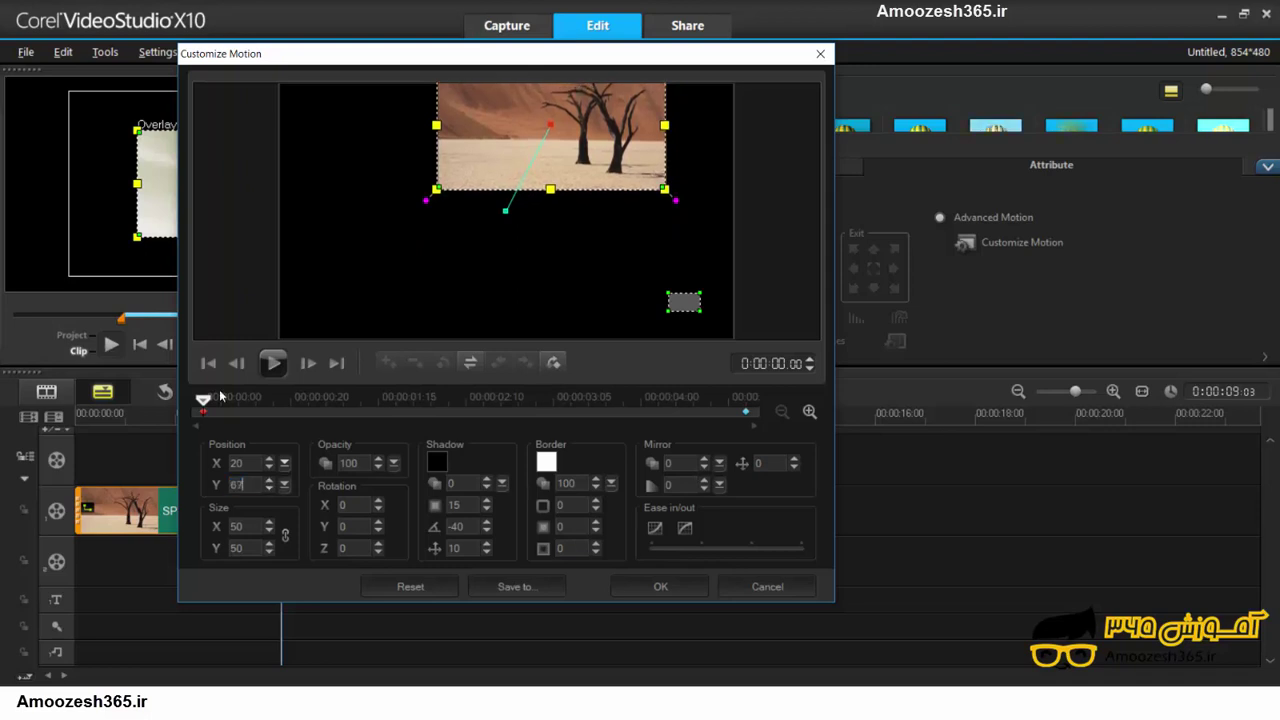
- Decrease the clip's vertical position to Y -40
key("Down")
key("Down")
key("Down")
key("Down")
key("Down")
key("Down")
key("Down")
key("Down")
key("Down")
key("Down")
key("Down")
key("Down")
key("Down")
key("Down")
key("Down")
key("Down")
key("Down")
key("Down")
key("Down")
key("Down")
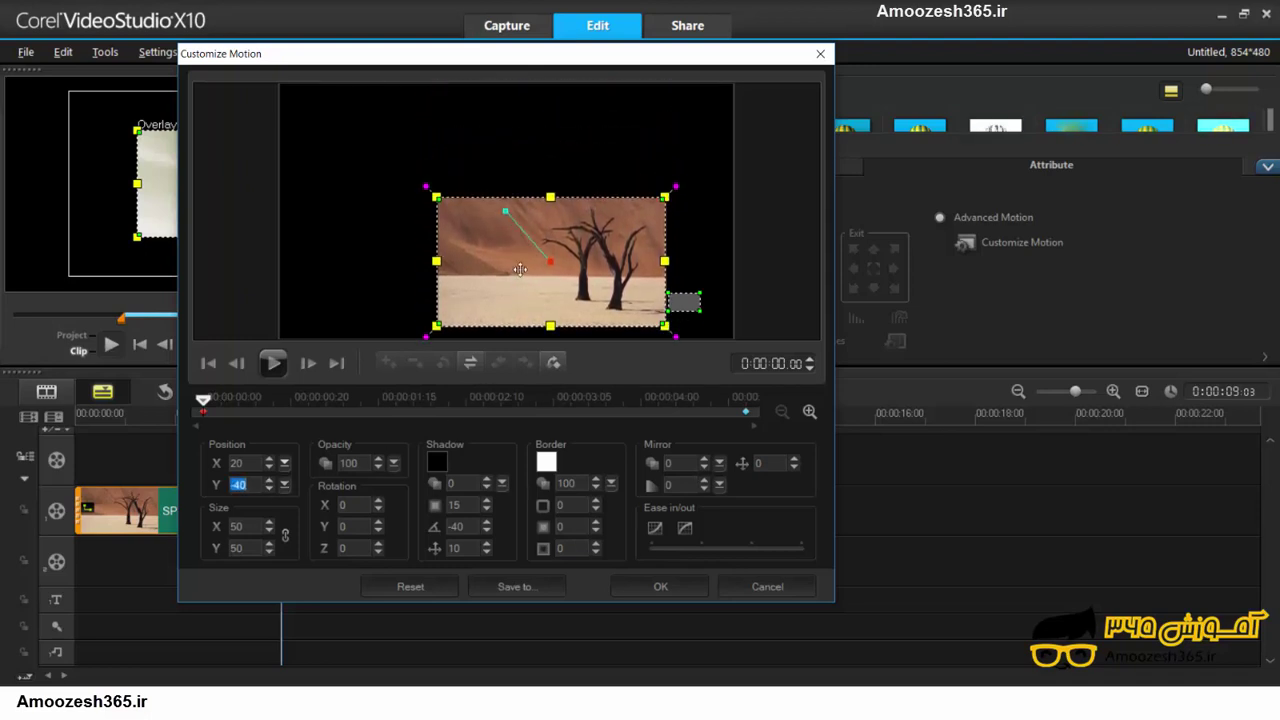
- Move the clip freehand in the motion preview back near the frame's centre, at about X 0, Y 11
left_click_drag(414, 209, 368, 143)
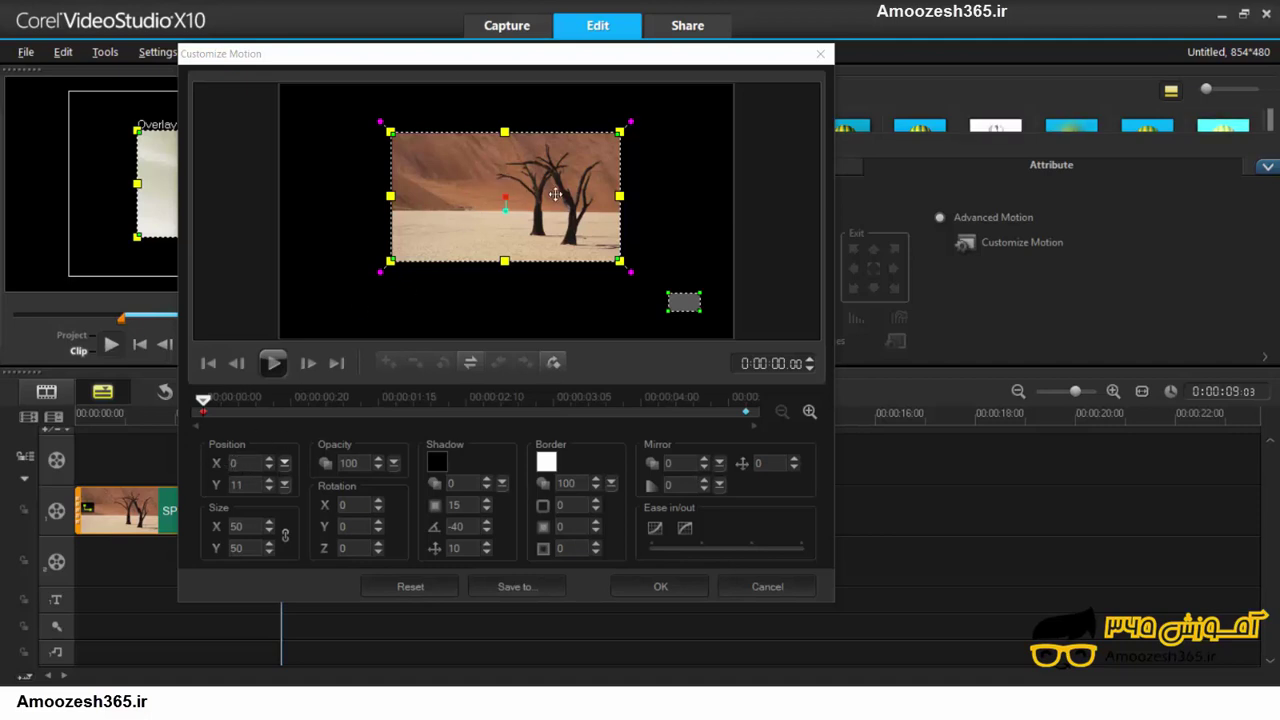
- Shrink the clip to size 28 at the starting keyframe and move it partly past the frame's left edge, at about X -114, Y 5
left_click_drag(560, 199, 260, 196)
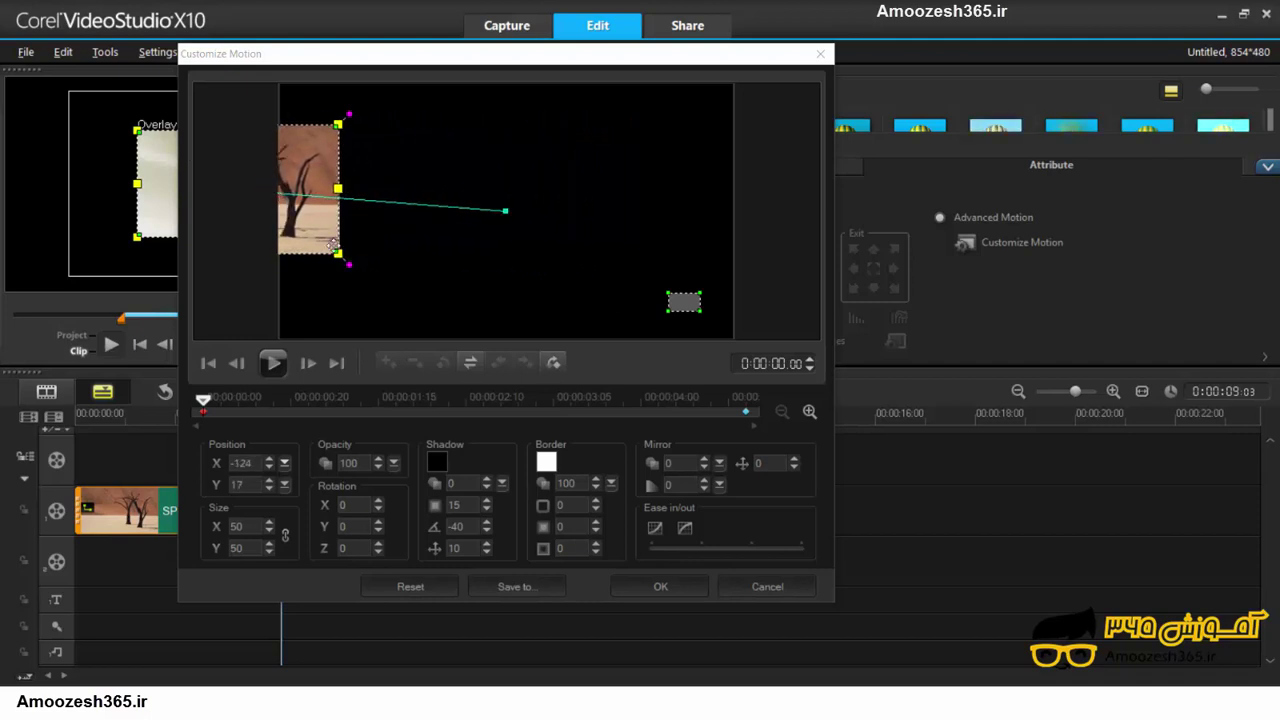
left_click_drag(333, 215, 565, 228)
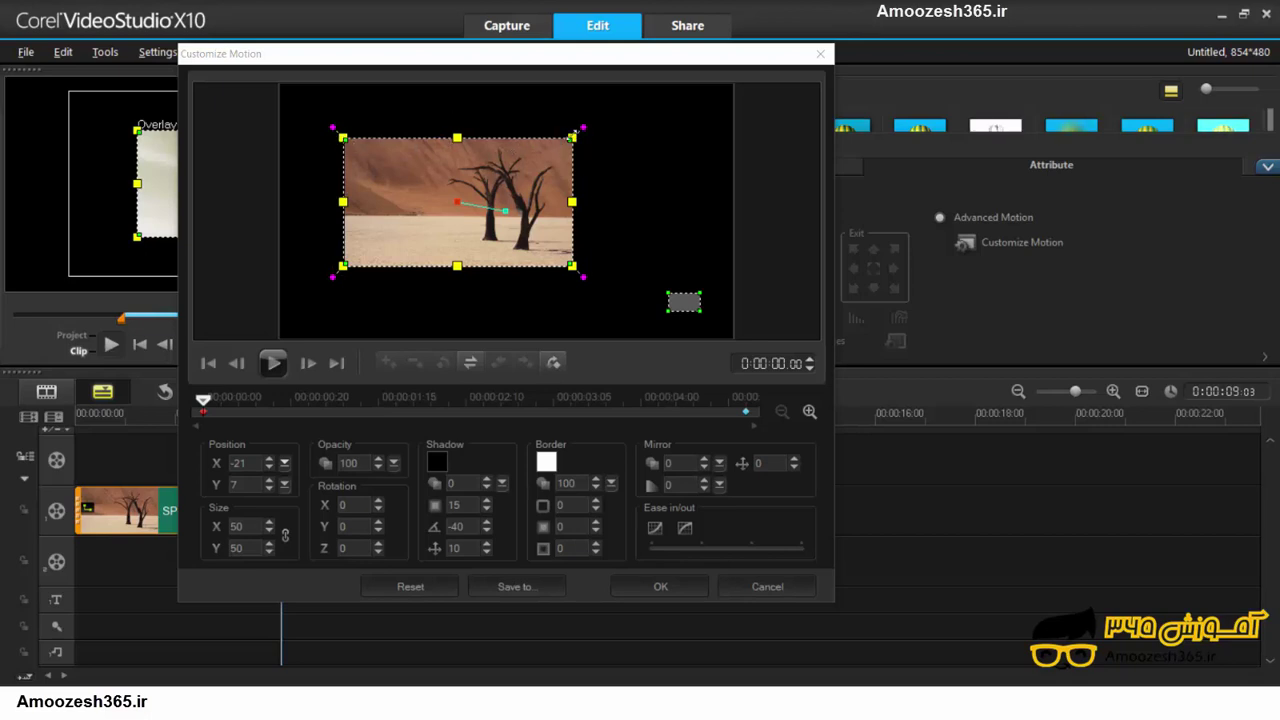
left_click_drag(573, 134, 520, 166)
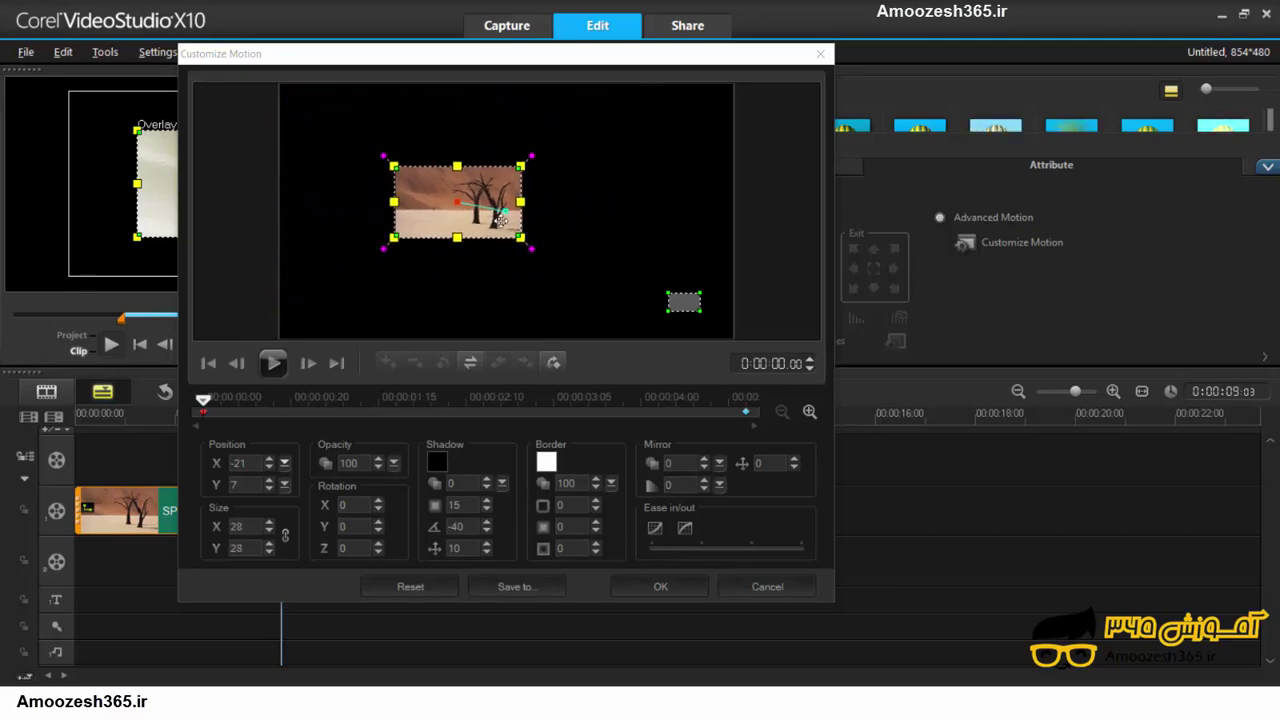
left_click_drag(501, 219, 268, 192)
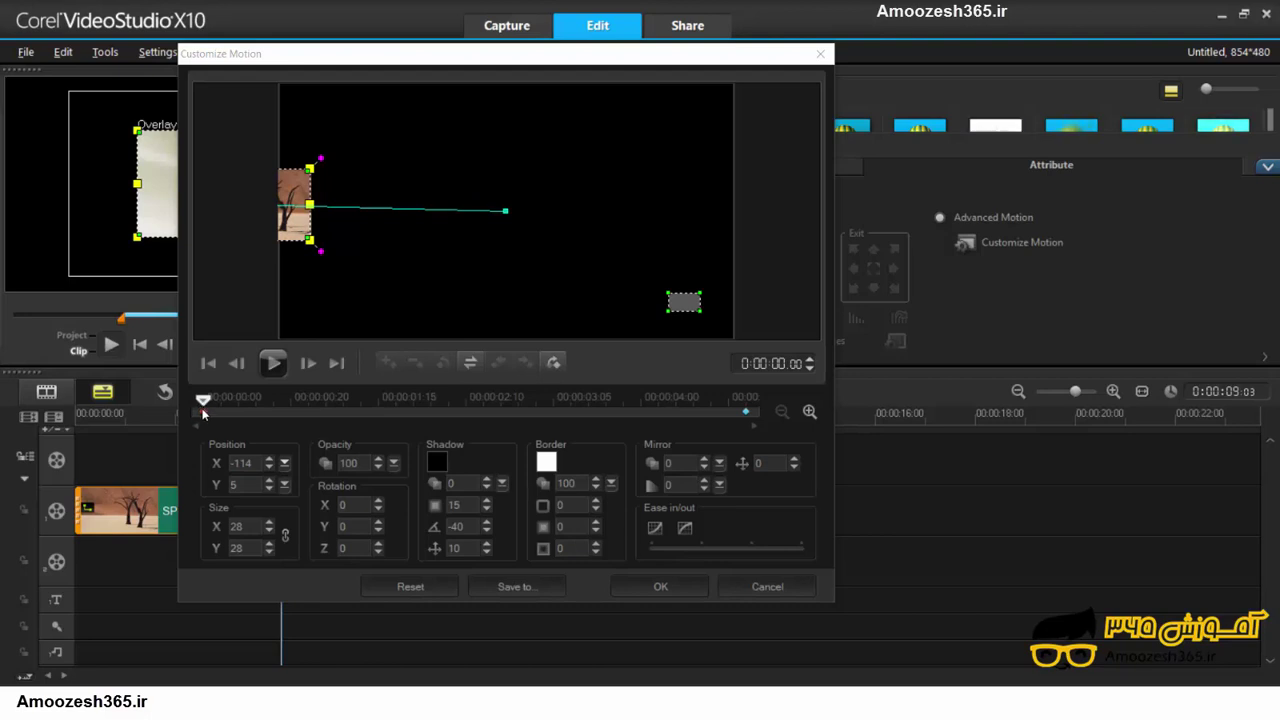
- Move the clip at the ending keyframe partly past the frame's right edge, at X 111, Y 0, and slightly distort its upper-left corner
left_click_drag(204, 401, 748, 432)
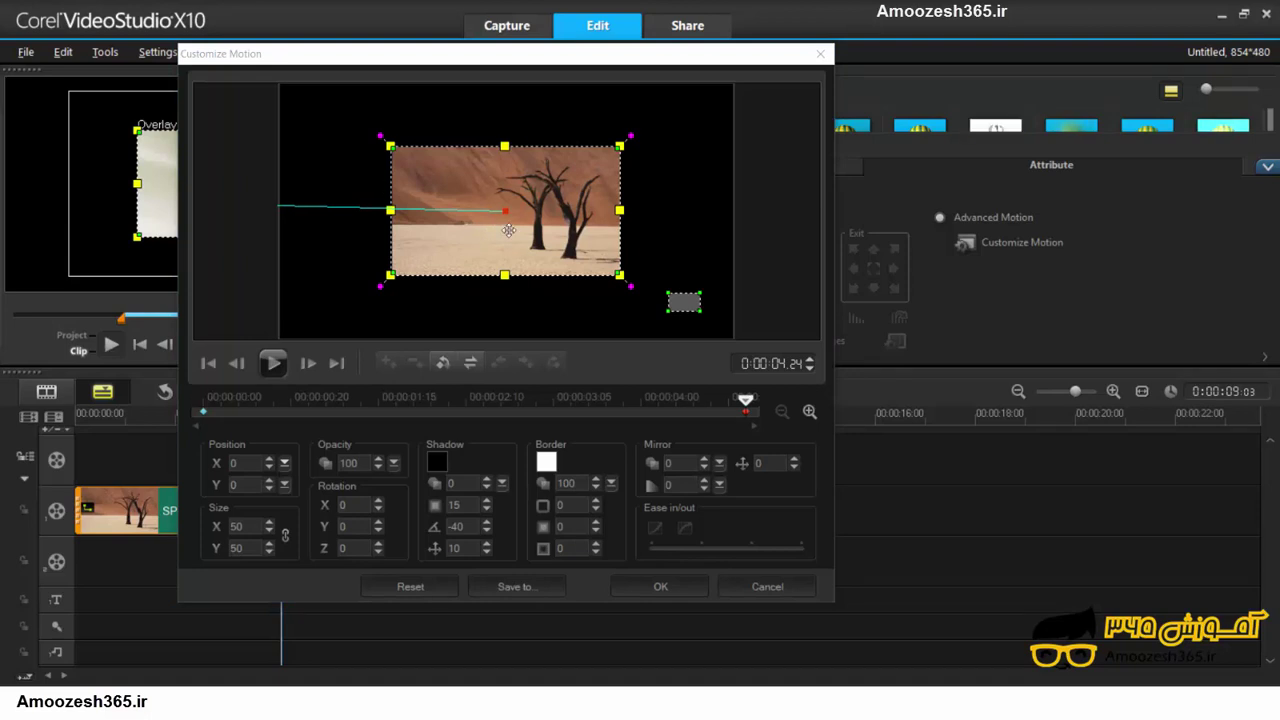
left_click_drag(492, 232, 737, 224)
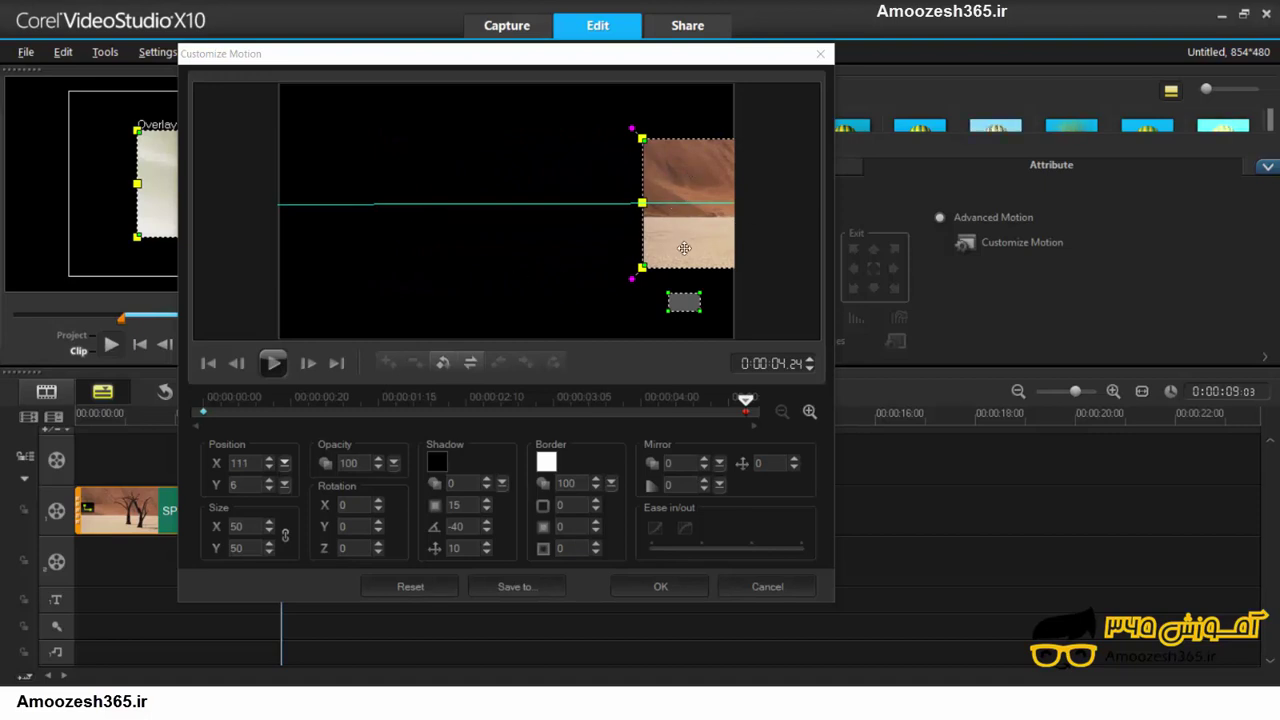
left_click(269, 489)
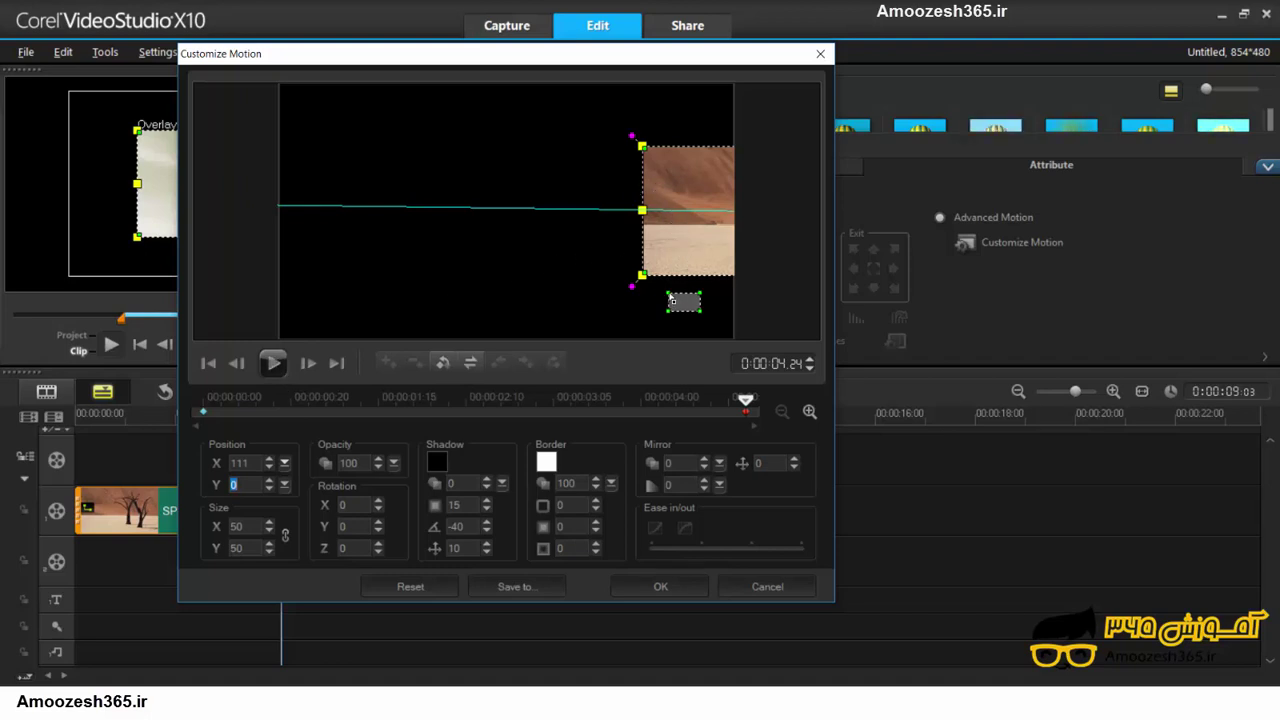
mouse_move(669, 300)
left_mouse_down()
mouse_move(685, 305)
mouse_move(650, 300)
mouse_move(636, 316)
mouse_move(669, 298)
left_mouse_up()
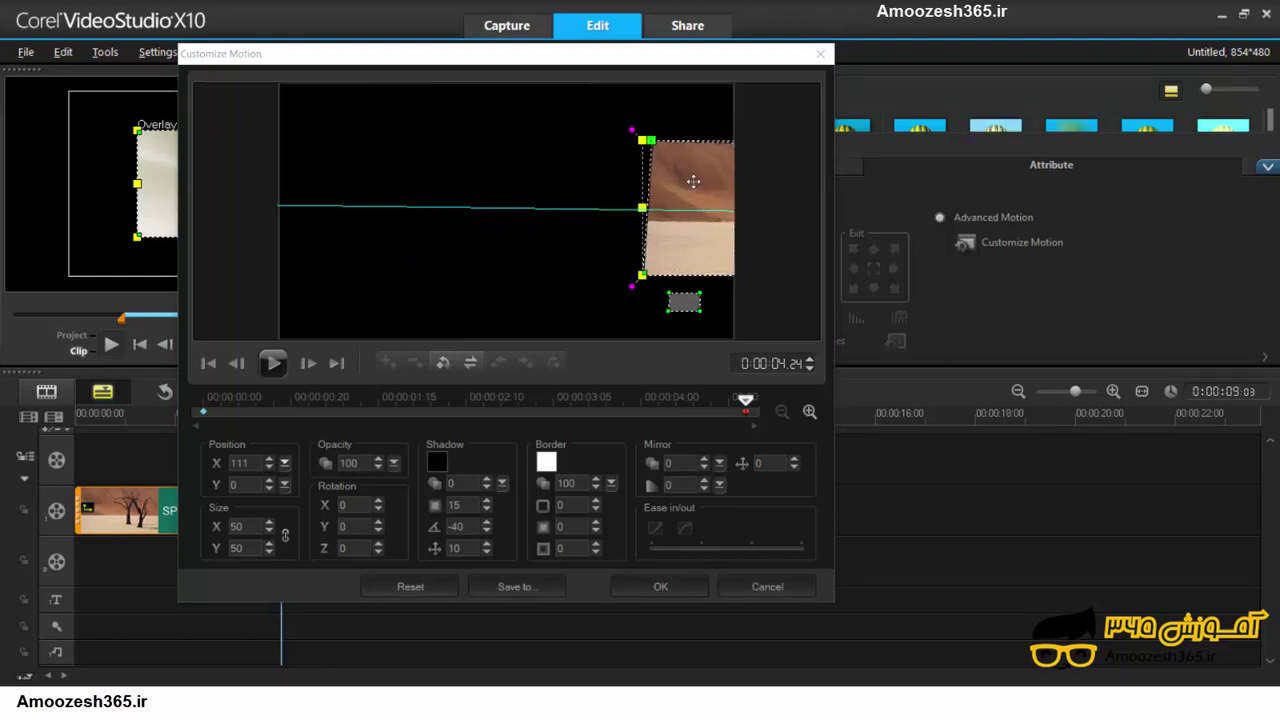
- Reposition the clip at the starting keyframe to about X -111, Y -1, and skew it by its upper-left corner
left_click(204, 411)
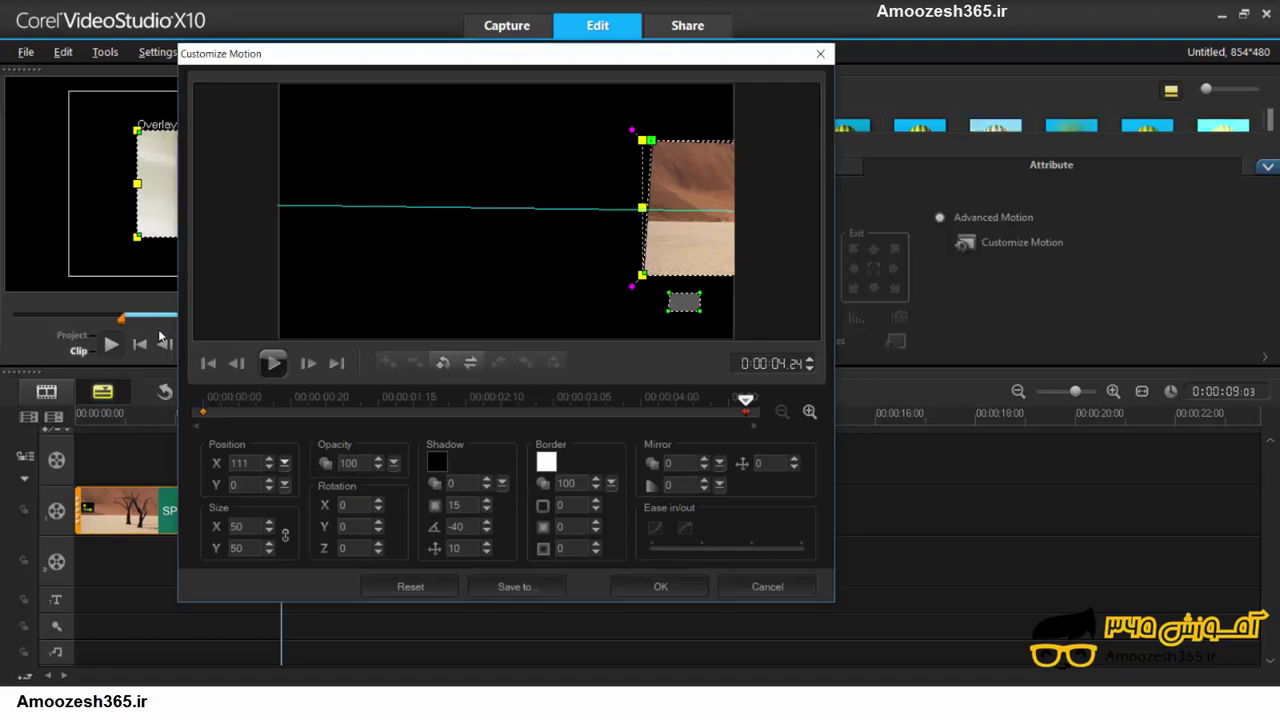
left_click_drag(297, 214, 399, 212)
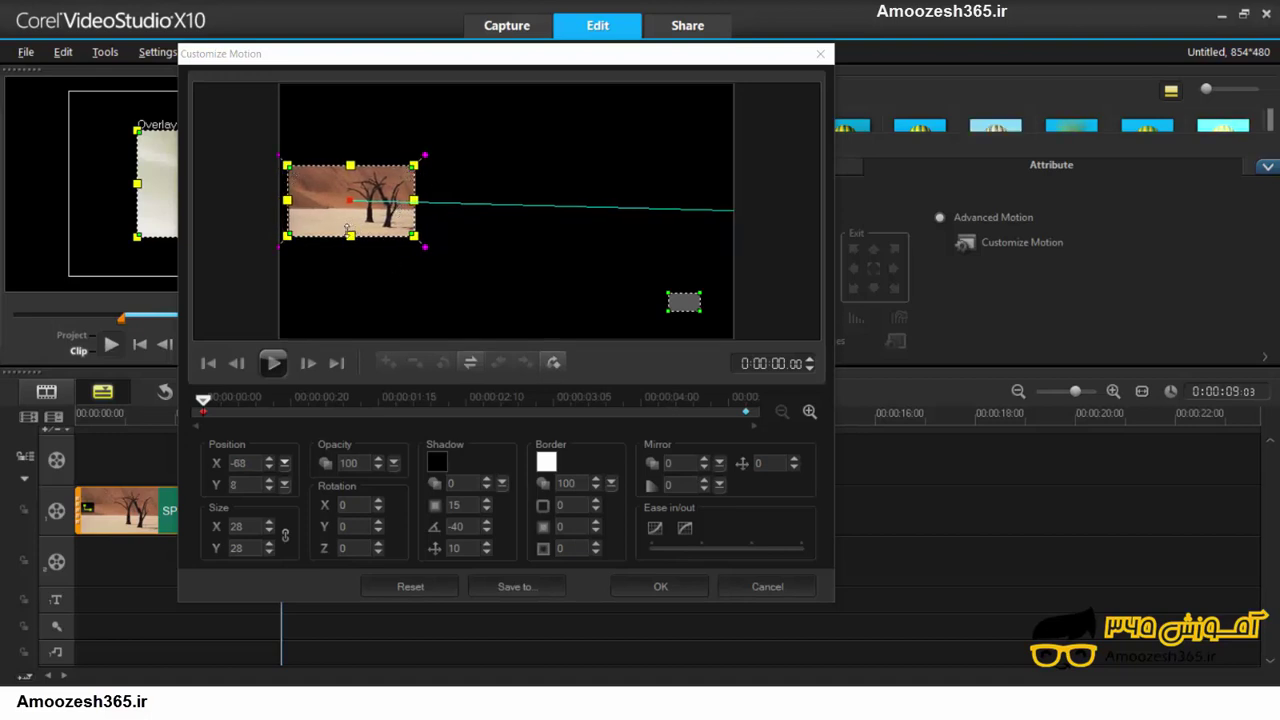
left_click_drag(330, 200, 261, 226)
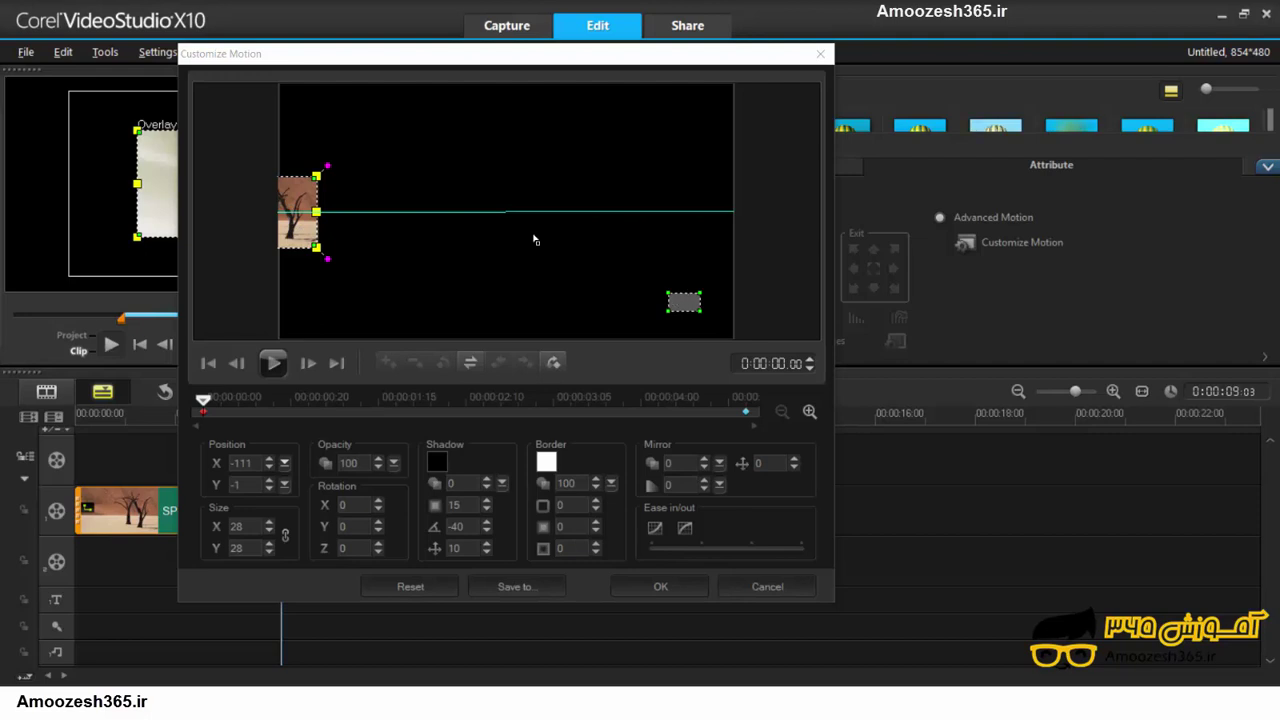
left_click_drag(670, 293, 706, 308)
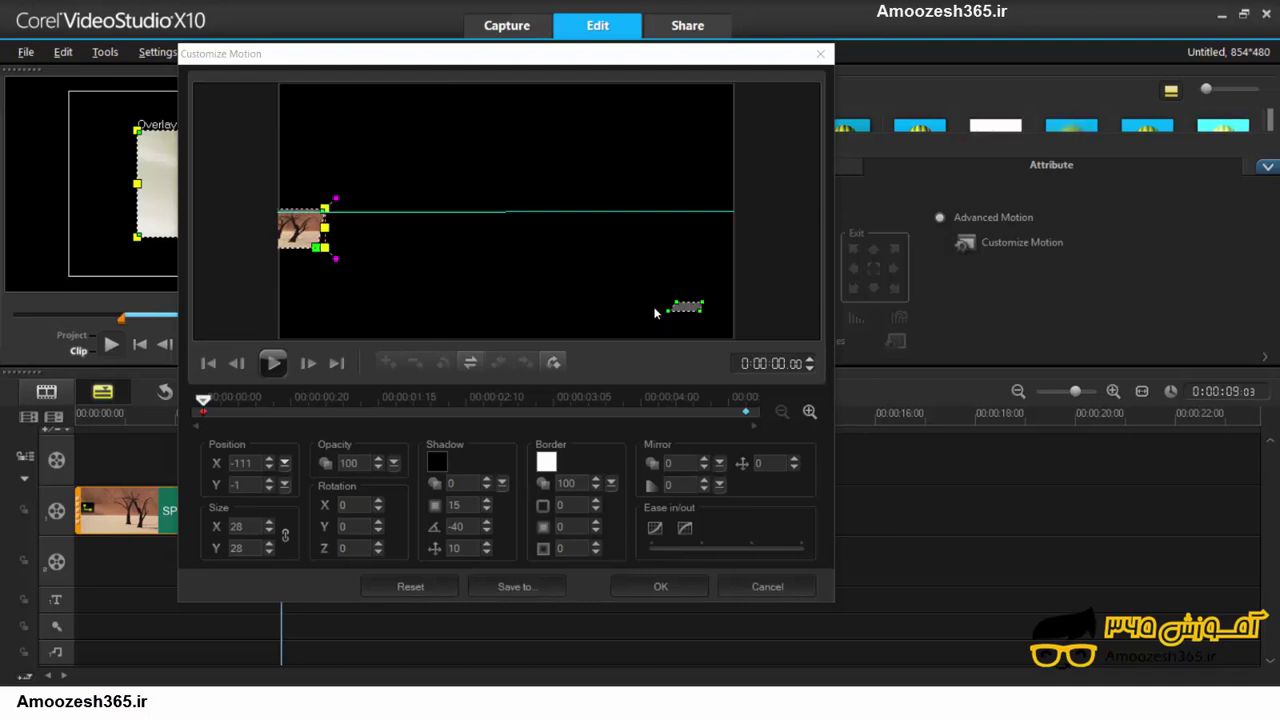
- Add a keyframe at about 0:00:03.11, remove the clip's corner distortion there and reduce its size to 39
left_click_drag(203, 400, 583, 408)
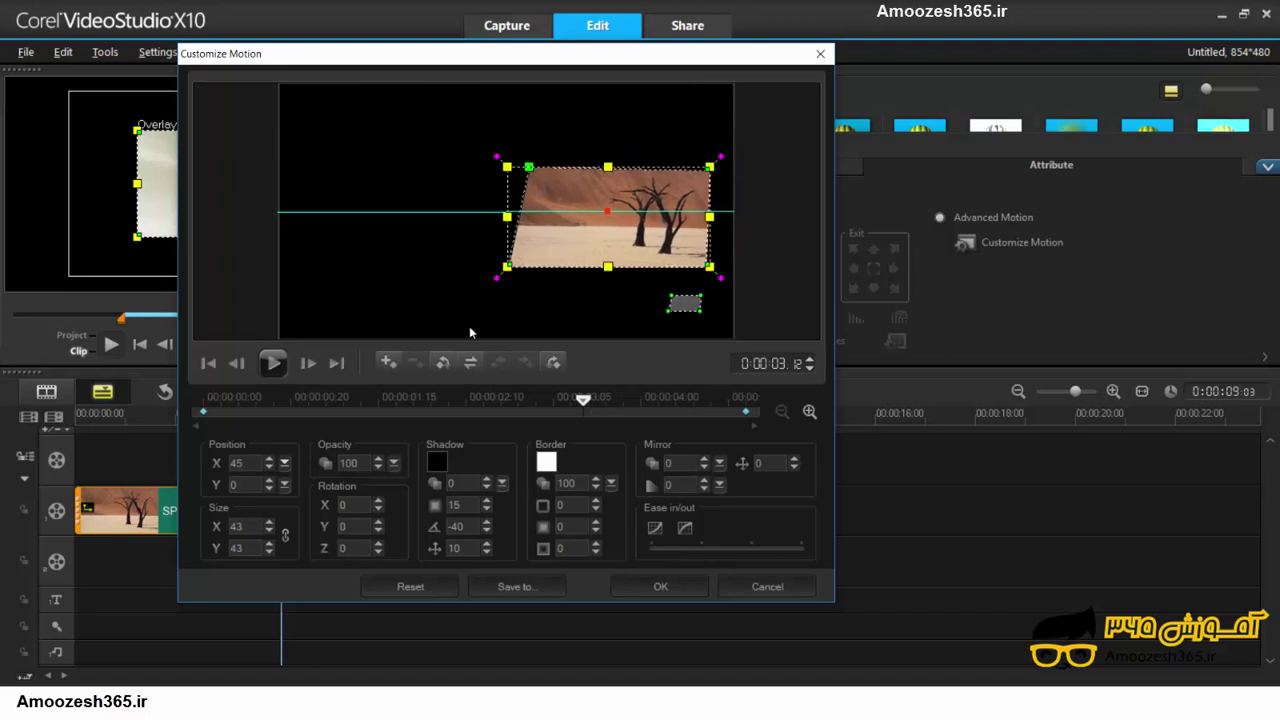
double_click(580, 411)
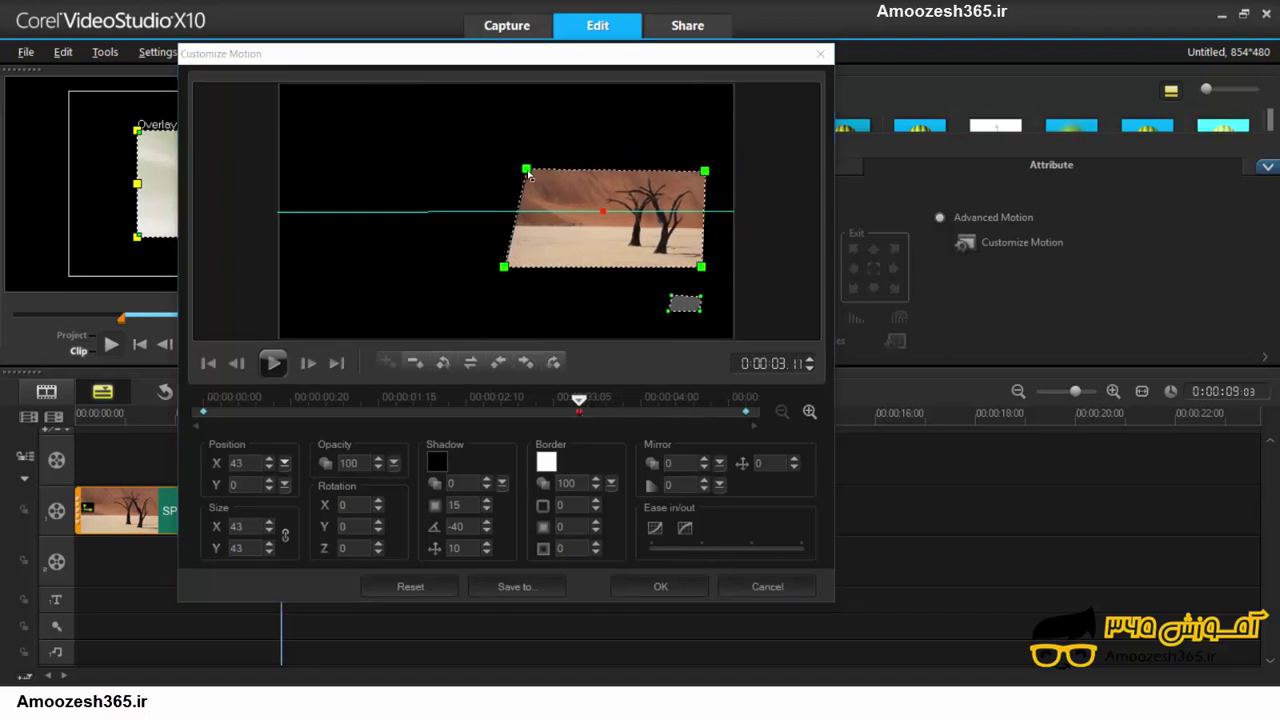
left_click_drag(528, 172, 500, 167)
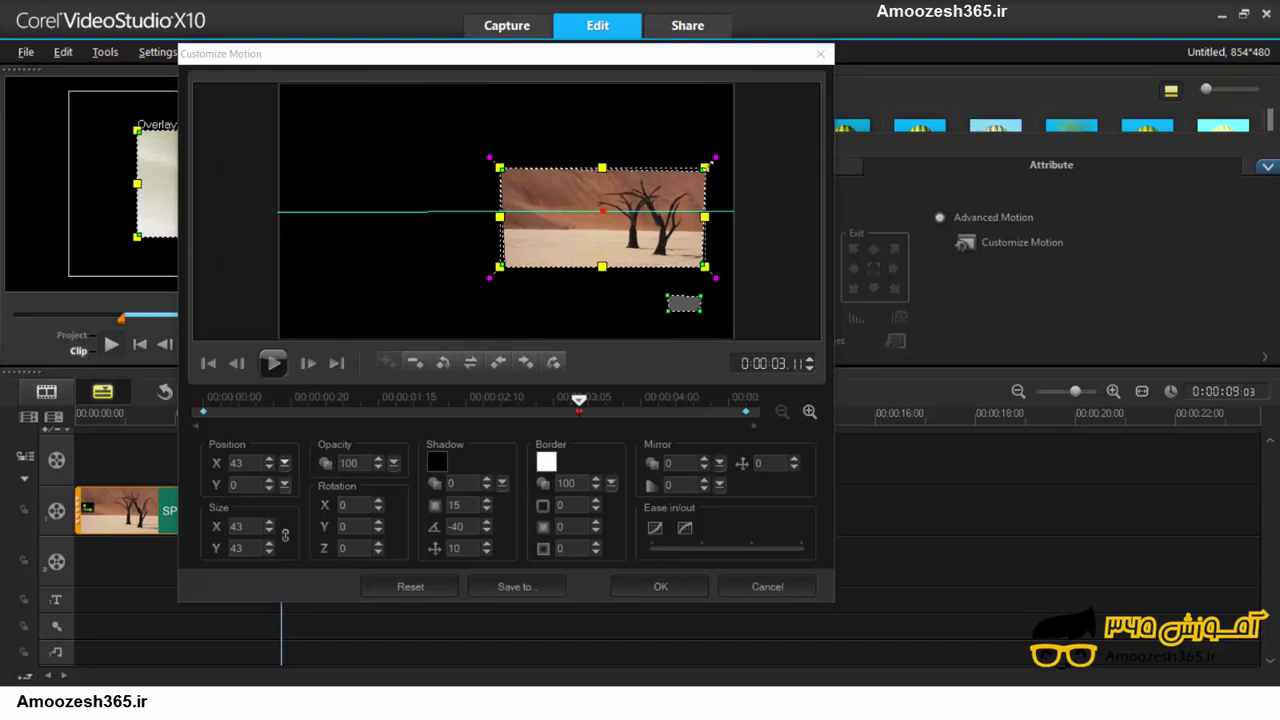
right_click(571, 177)
left_click(655, 256)
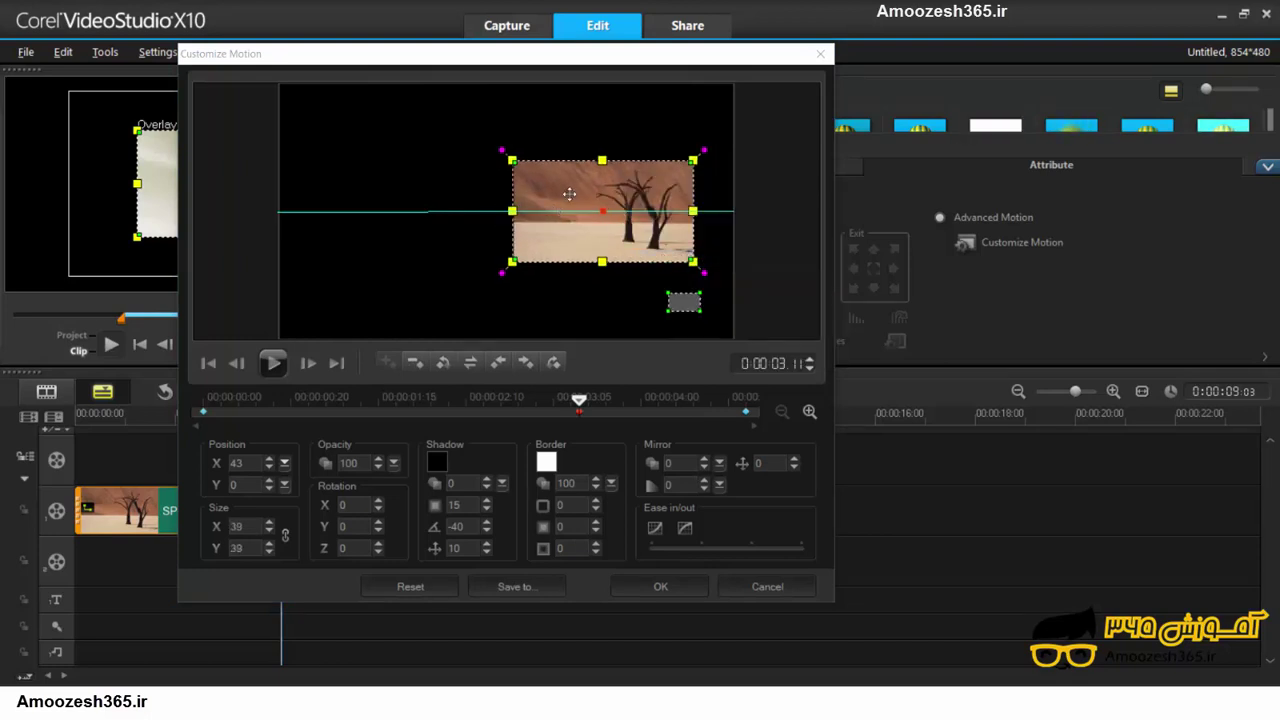
right_click(572, 192)
left_click(640, 256)
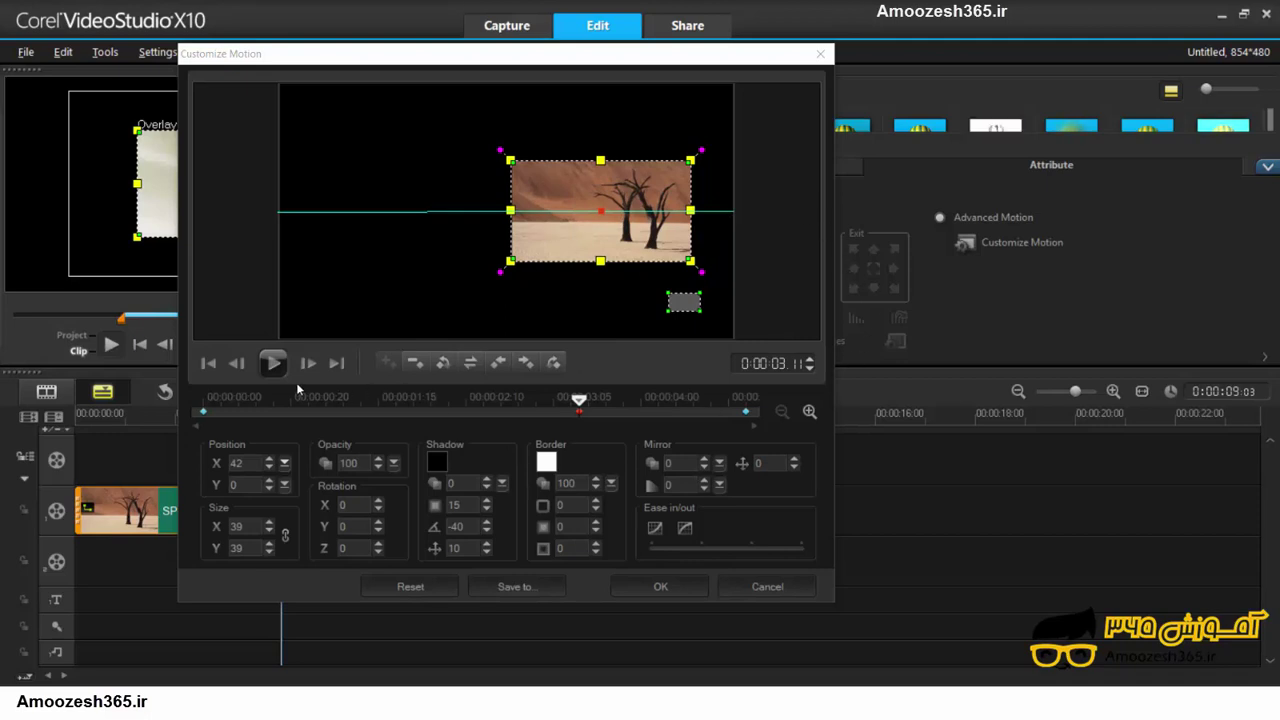
- Preview the motion from the beginning and again from the middle keyframe
left_click(209, 364)
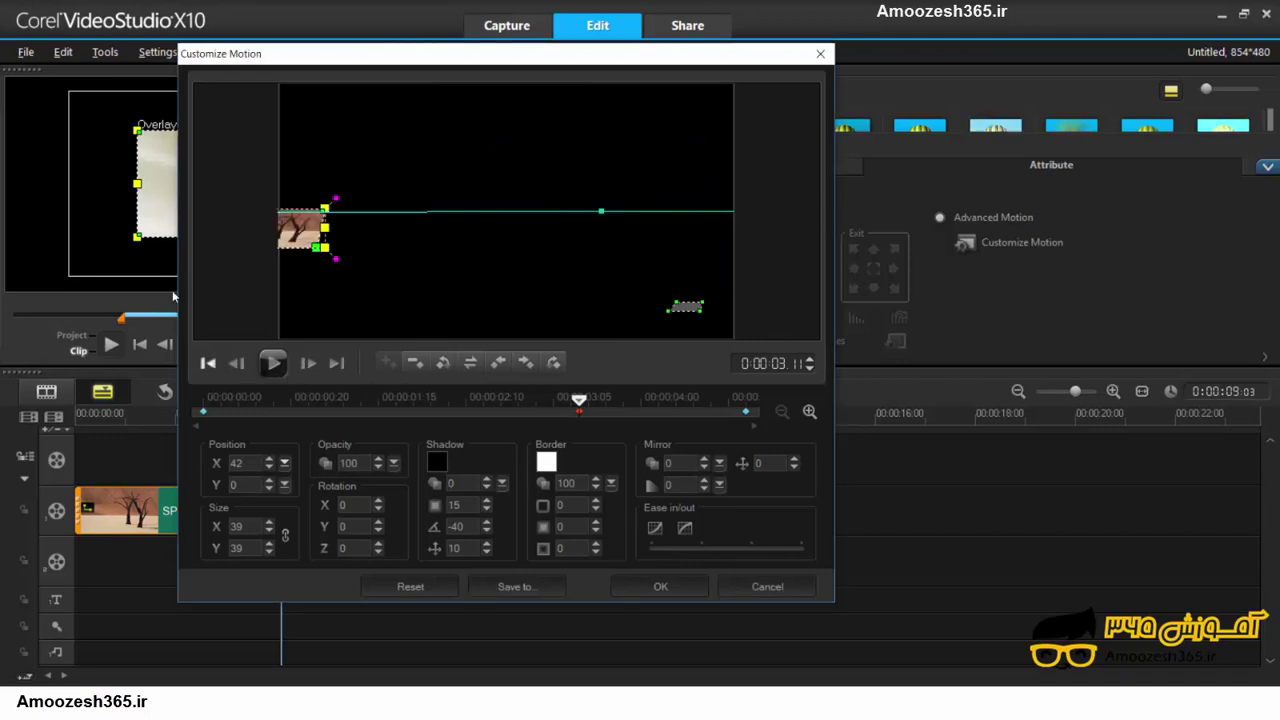
left_click(273, 365)
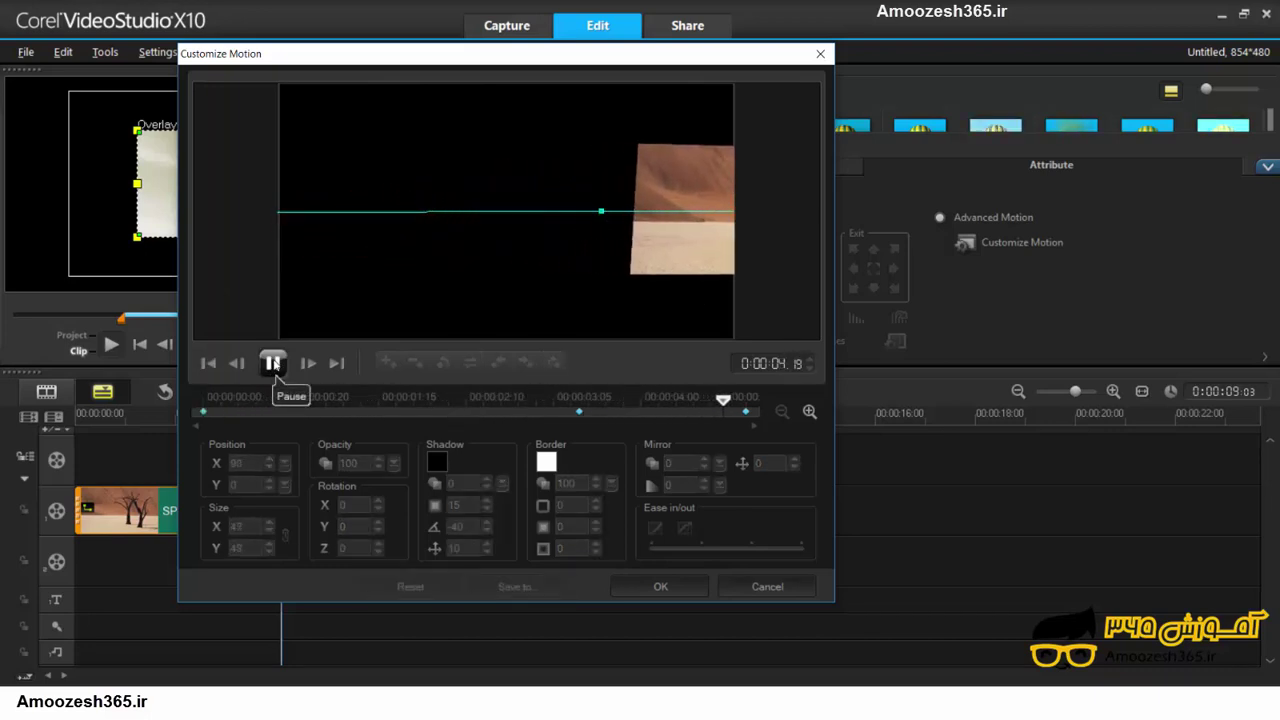
left_click(580, 411)
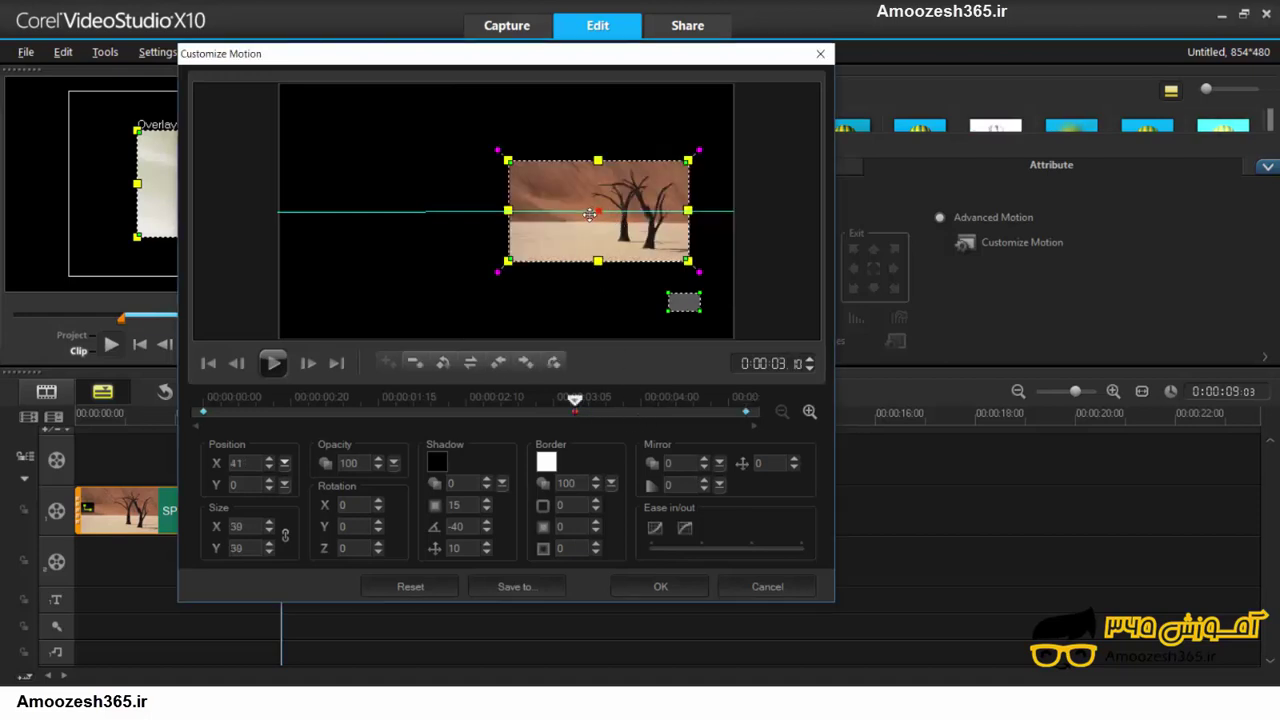
left_click(273, 363)
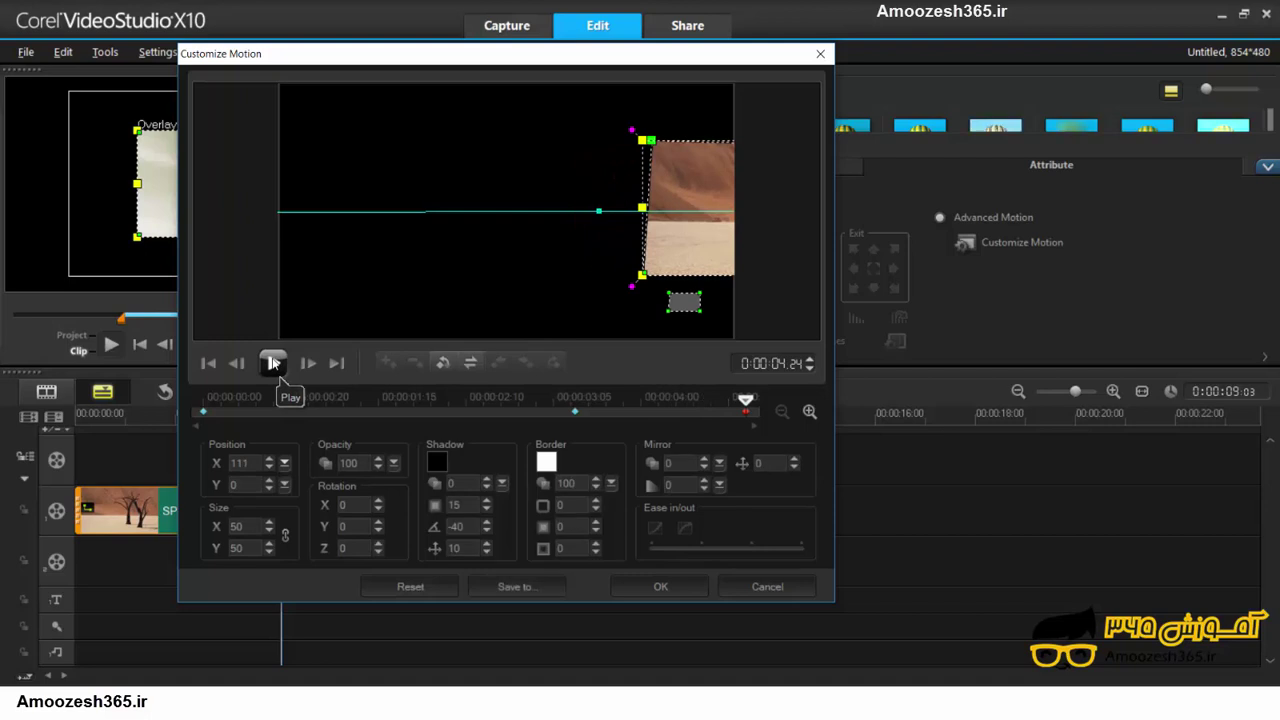
- Remove the clip's distortion at the ending keyframe and move it fully inside the frame, at about X 50, Y 0
right_click(686, 172)
left_click(730, 240)
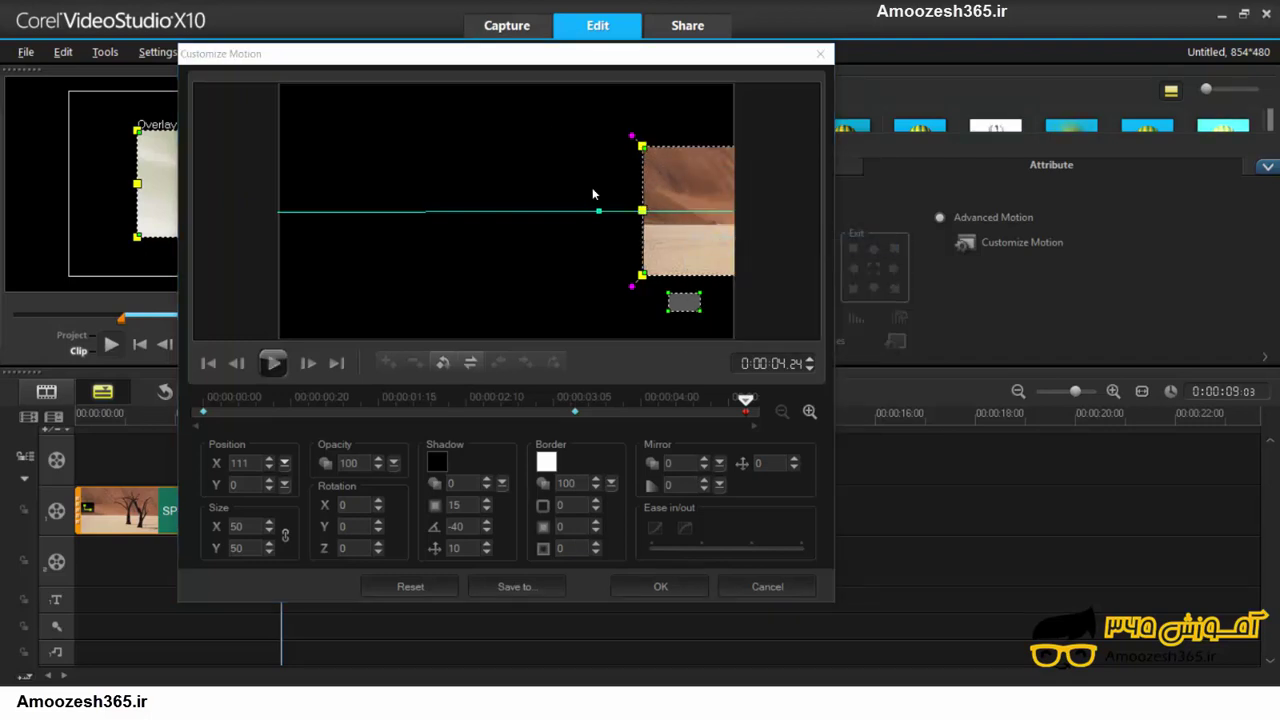
left_click_drag(696, 235, 557, 235)
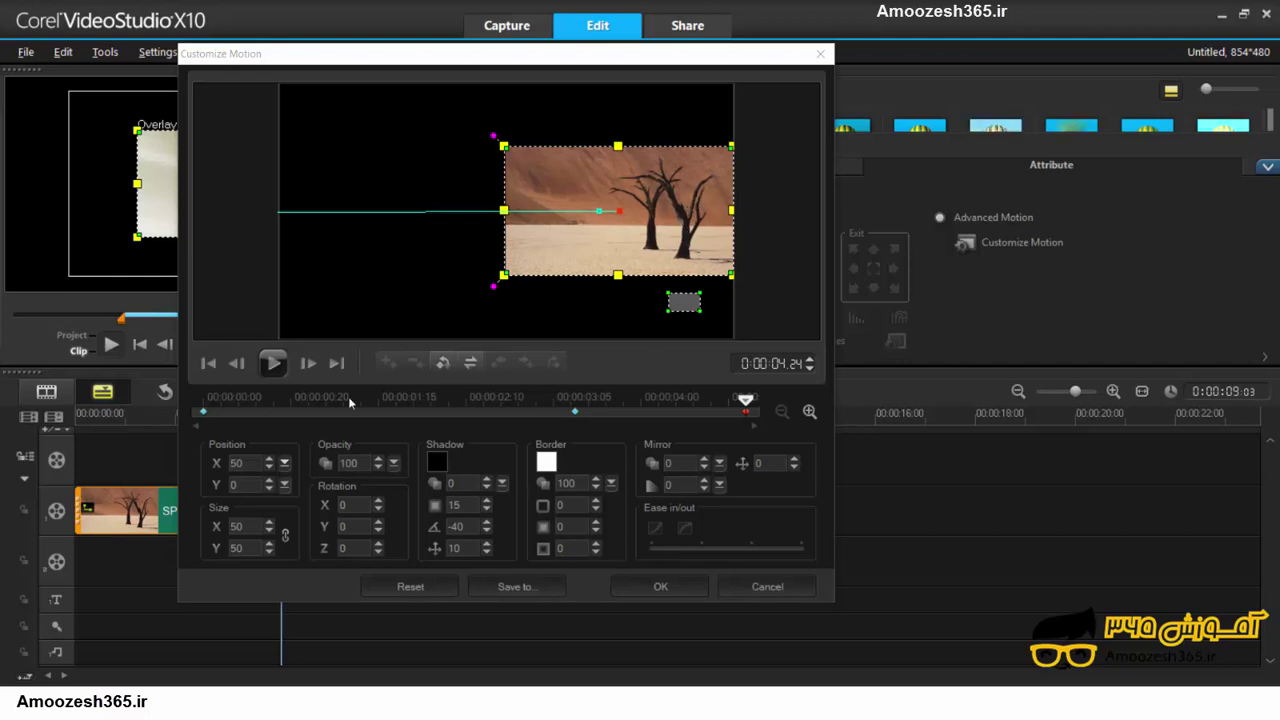
- Play the revised motion path from the starting keyframe
left_click(208, 363)
left_click(272, 363)
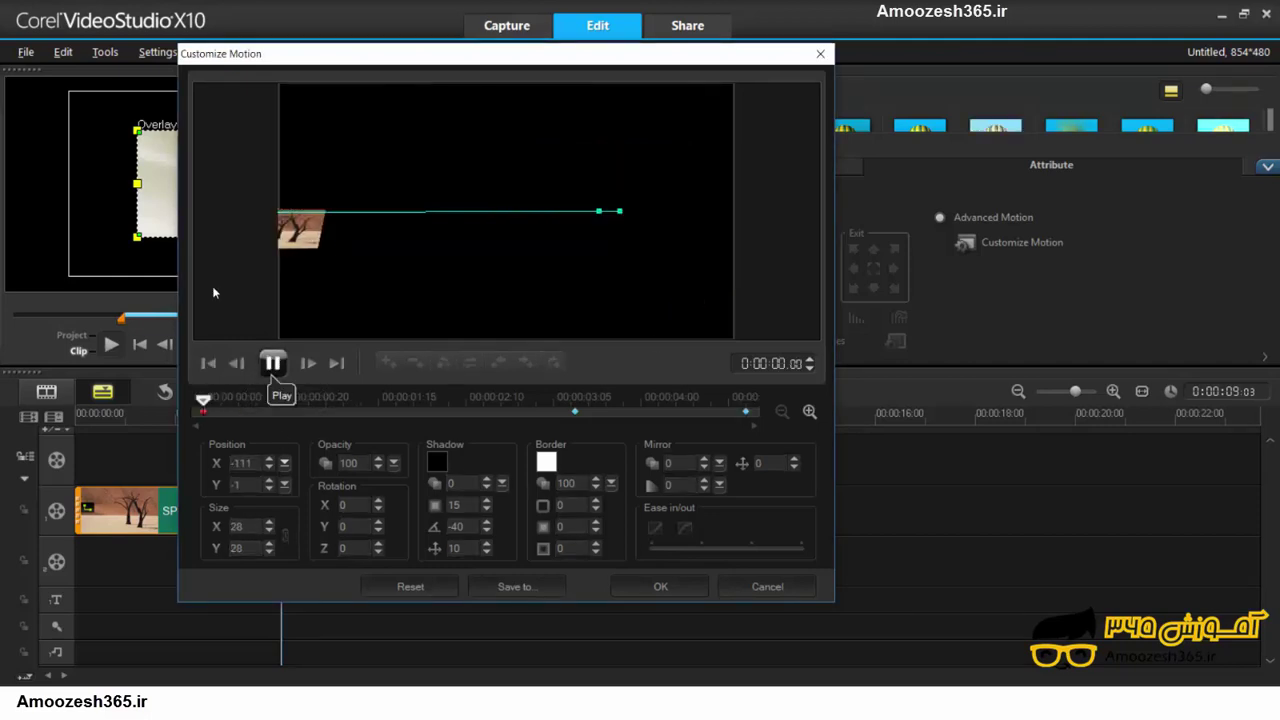